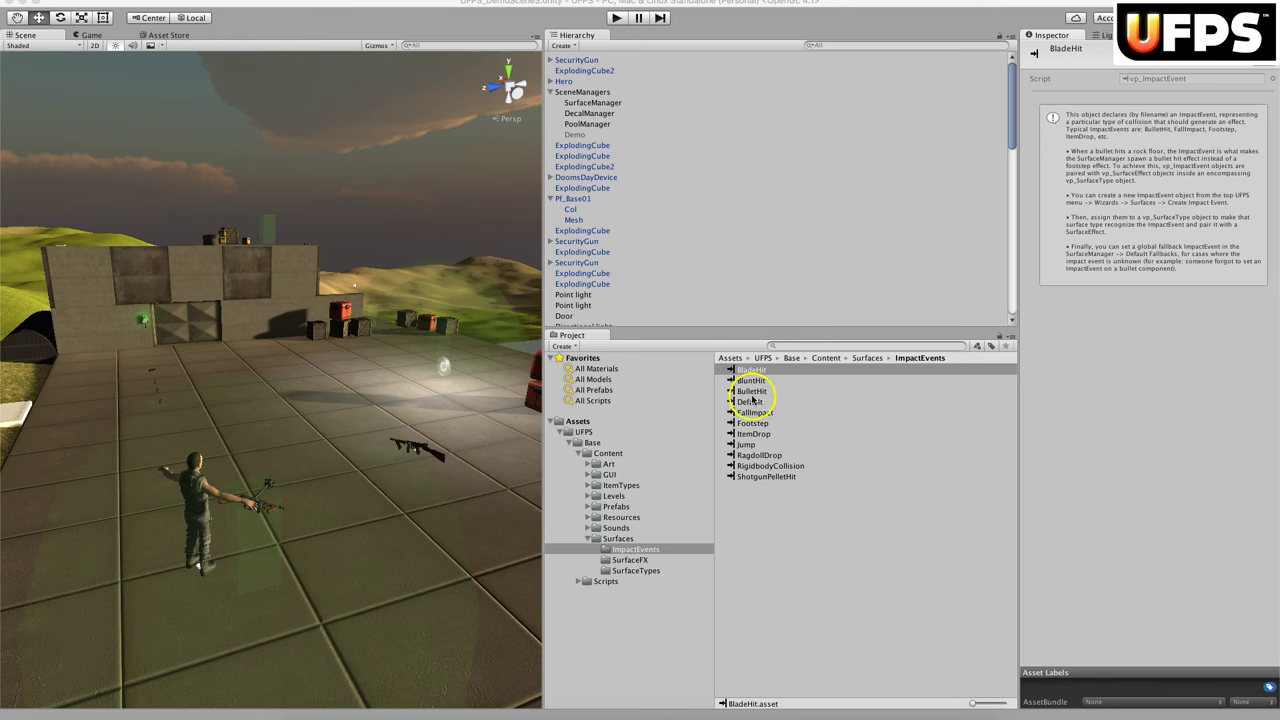
{"action": "left_click", "coordinate": [752, 391]}
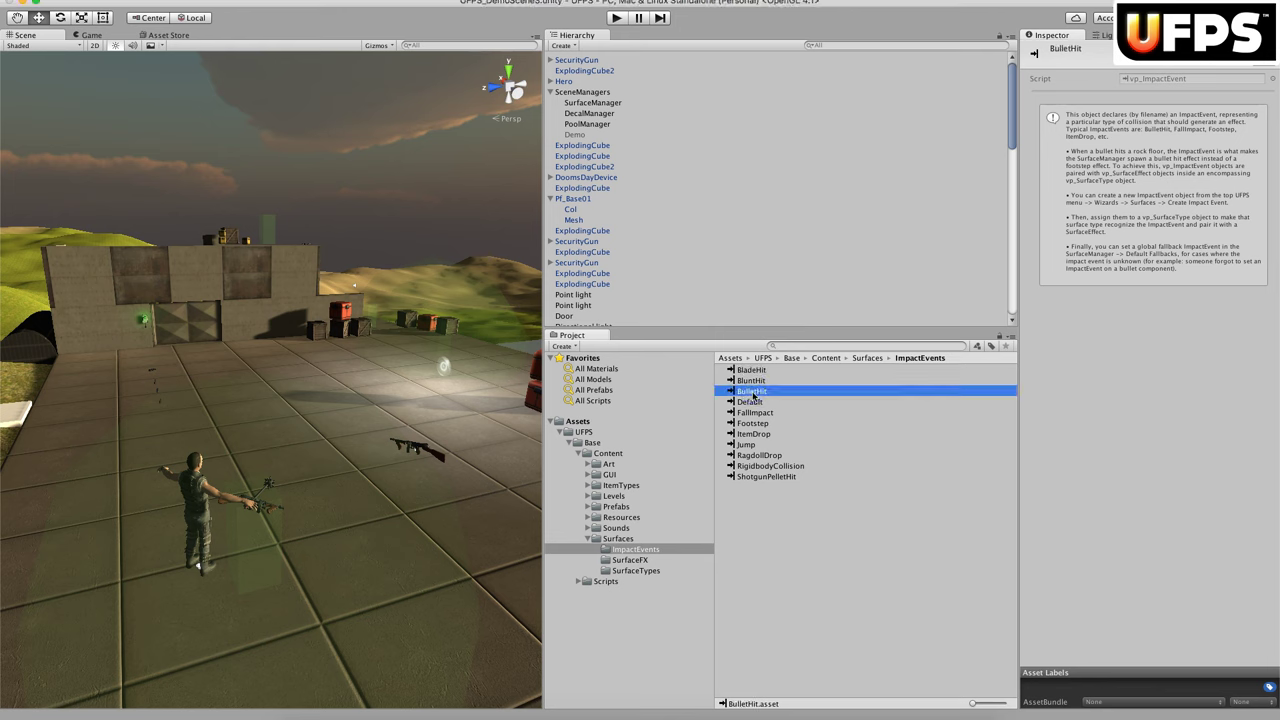
{"action": "left_click", "coordinate": [755, 413]}
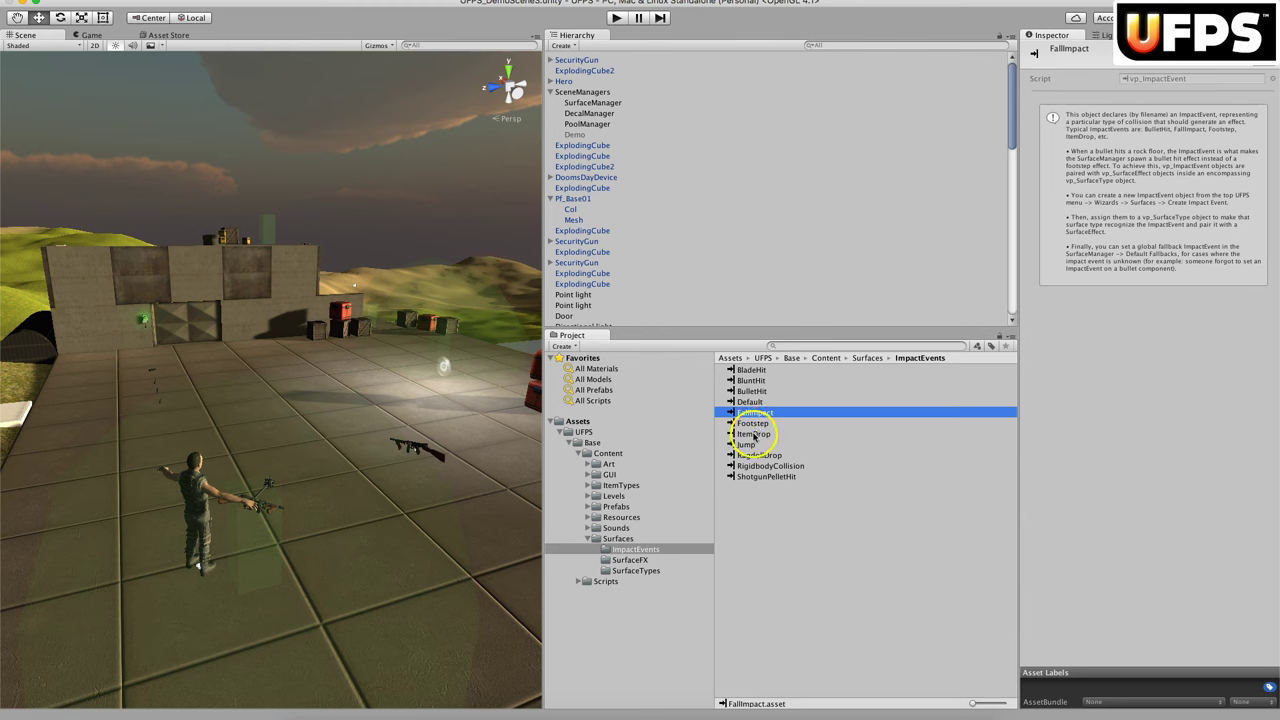
{"action": "left_click", "coordinate": [755, 424]}
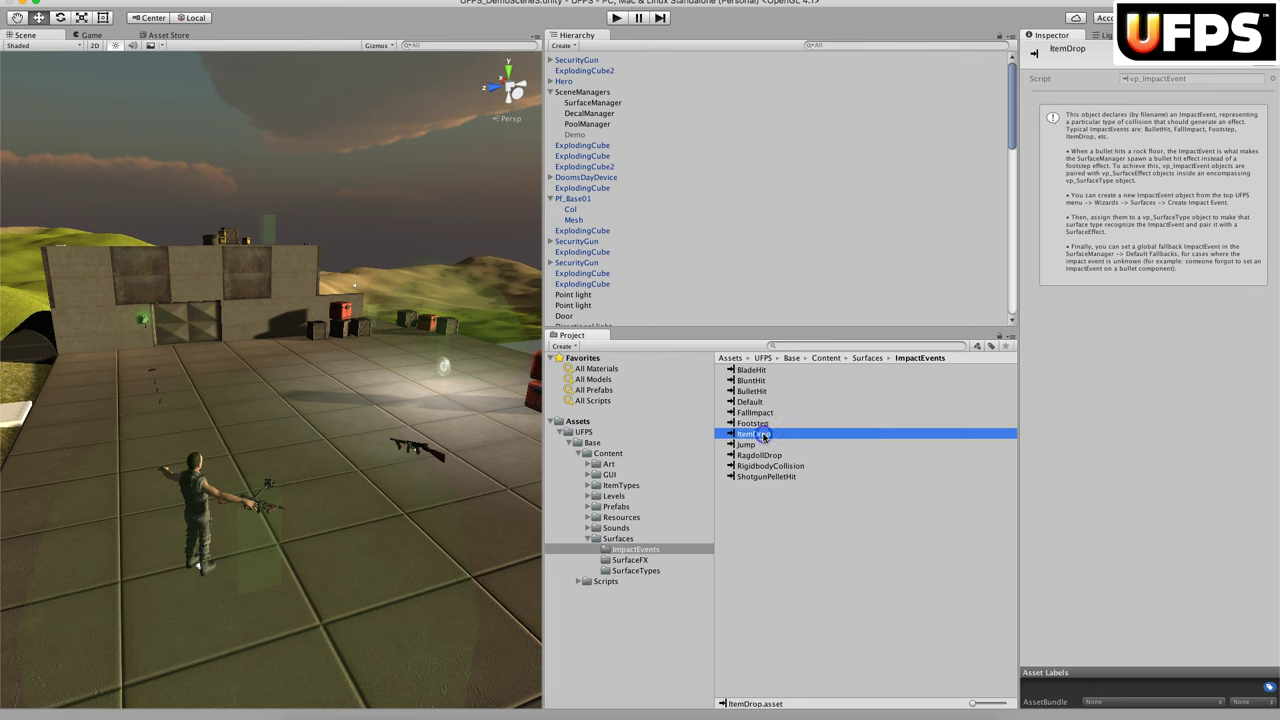
{"action": "left_click", "coordinate": [768, 455]}
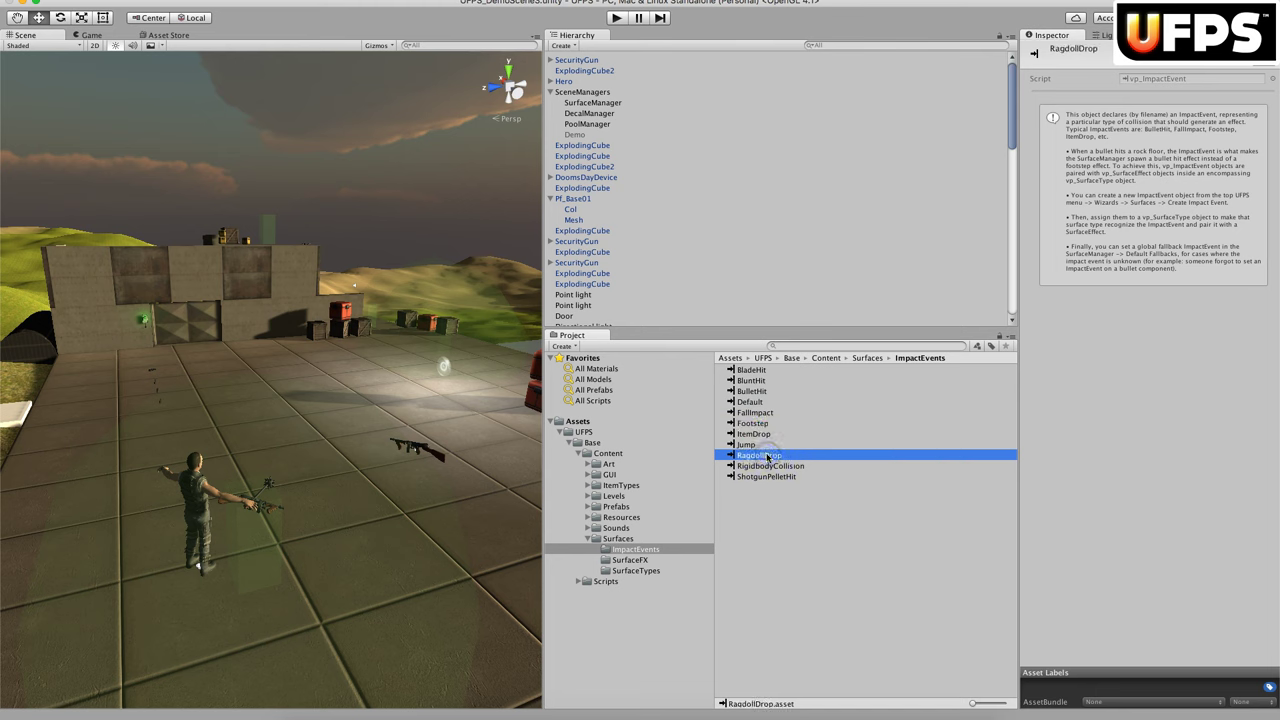
{"action": "left_click", "coordinate": [810, 467]}
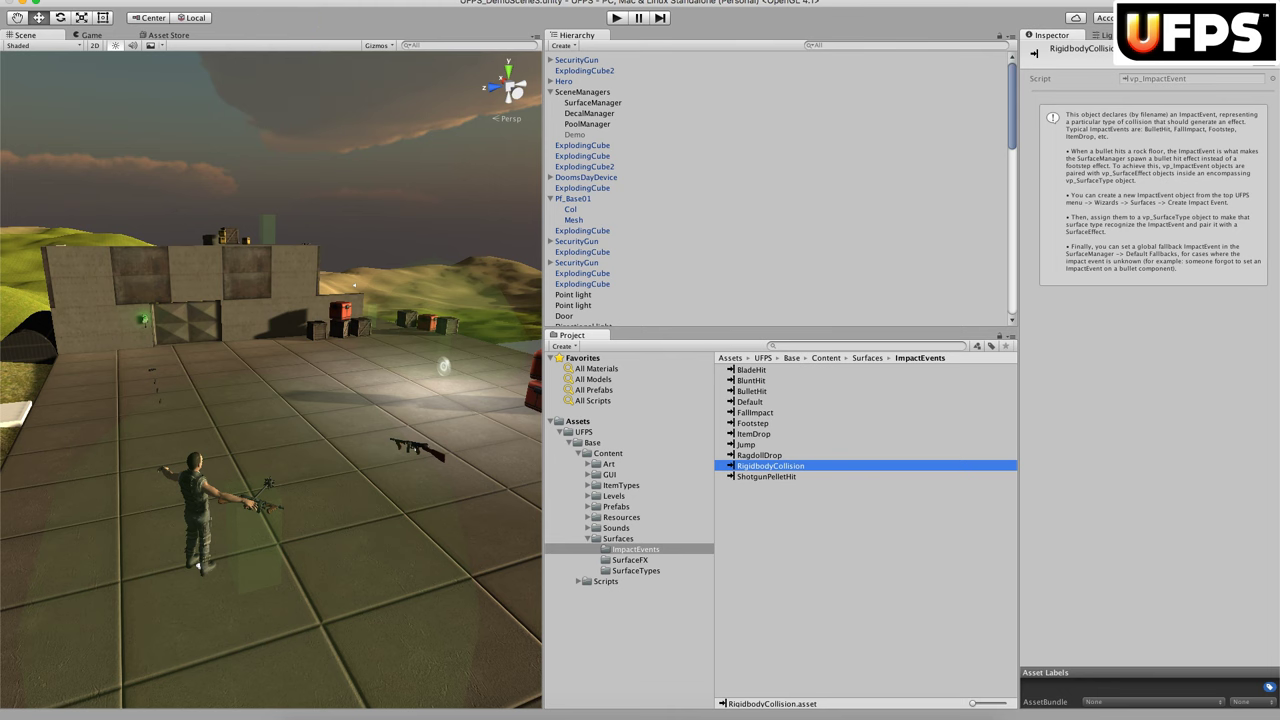
Create a new impact event asset from the UFPS Wizards > Surfaces menu
{"action": "left_click", "coordinate": [300, 0]}
{"action": "mouse_move", "coordinate": [324, 68]}
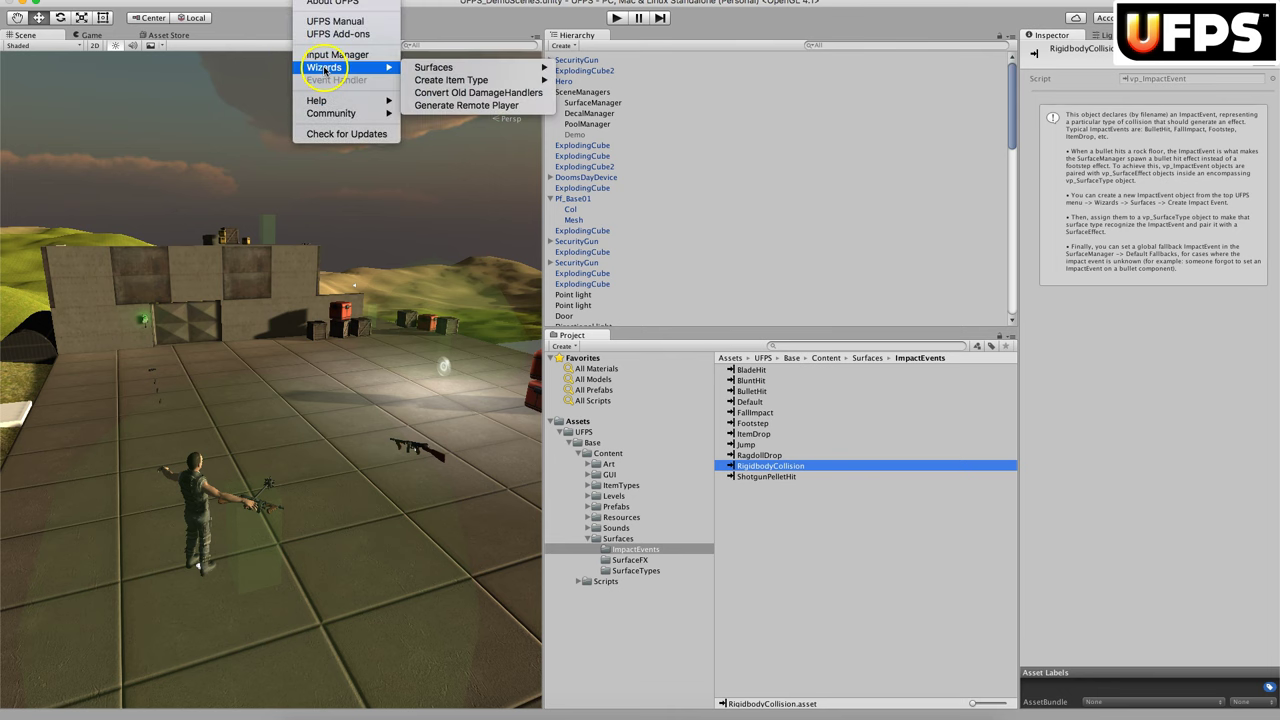
{"action": "mouse_move", "coordinate": [440, 68]}
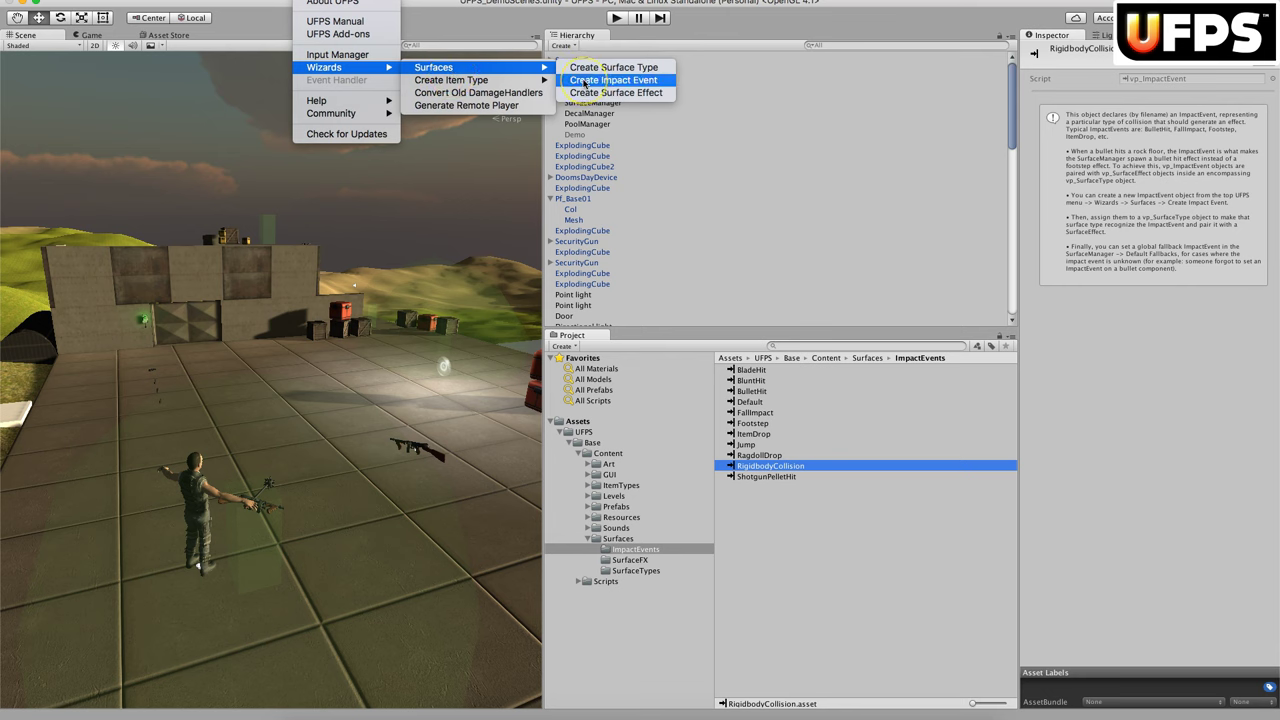
{"action": "left_click", "coordinate": [585, 82]}
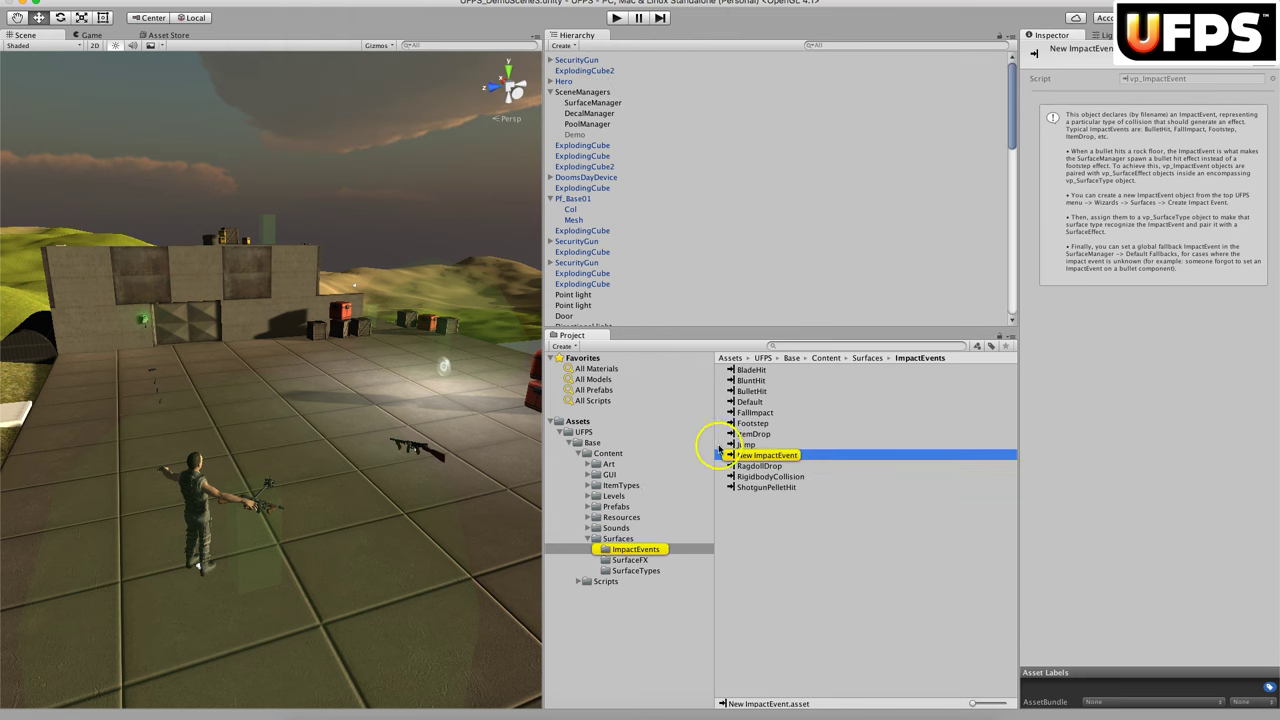
Rename the new impact event asset to NewImpactEvent
{"action": "left_click", "coordinate": [784, 462]}
{"action": "left_click", "coordinate": [798, 455]}
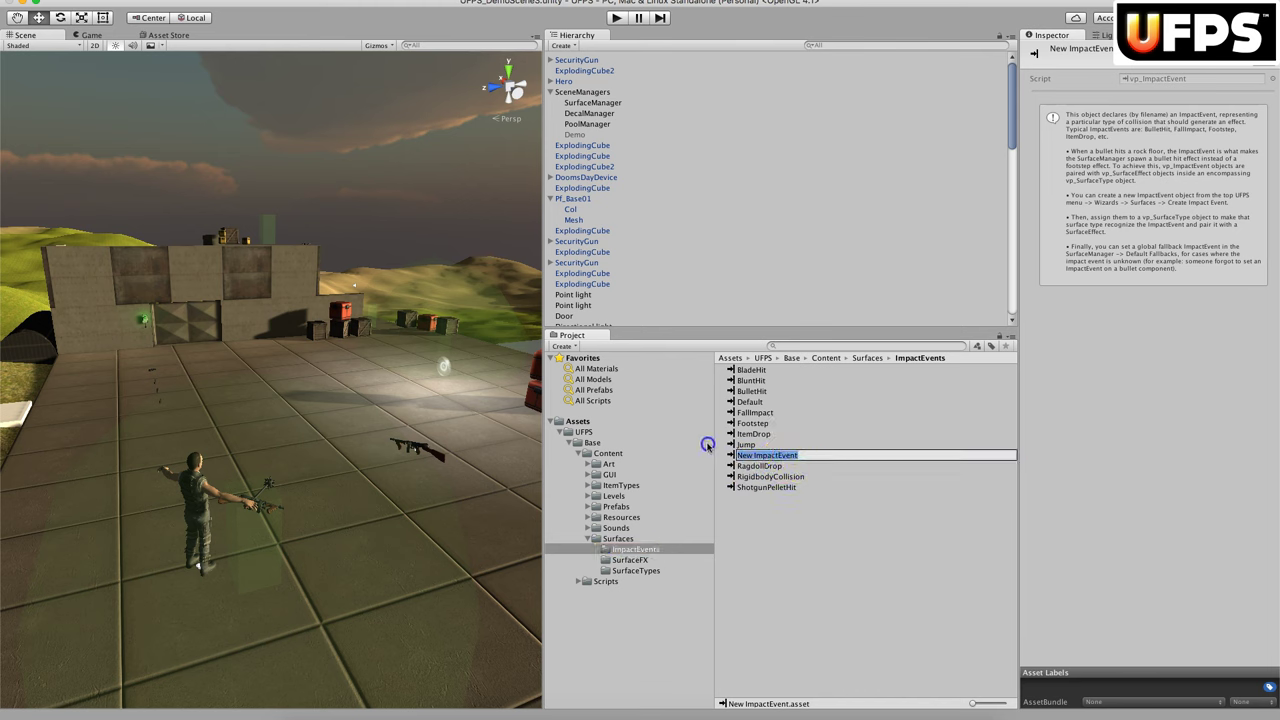
{"action": "type", "text": "NewImpactEvent"}
{"action": "key", "text": "Return"}
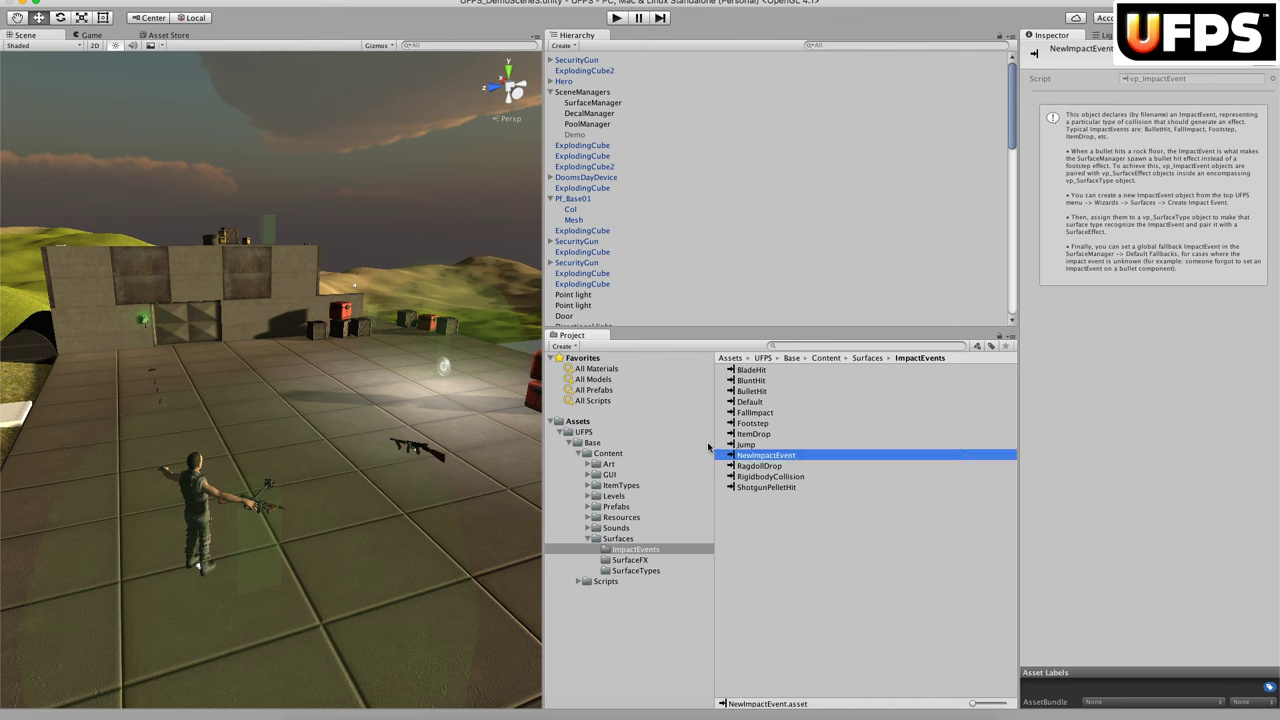
Open SurfaceFX and inspect BulletOnWood, FootstepOnSand, FallImpactOnMetal, BulletOnFlesh and FallImpactOnWood
{"action": "left_click", "coordinate": [632, 561]}
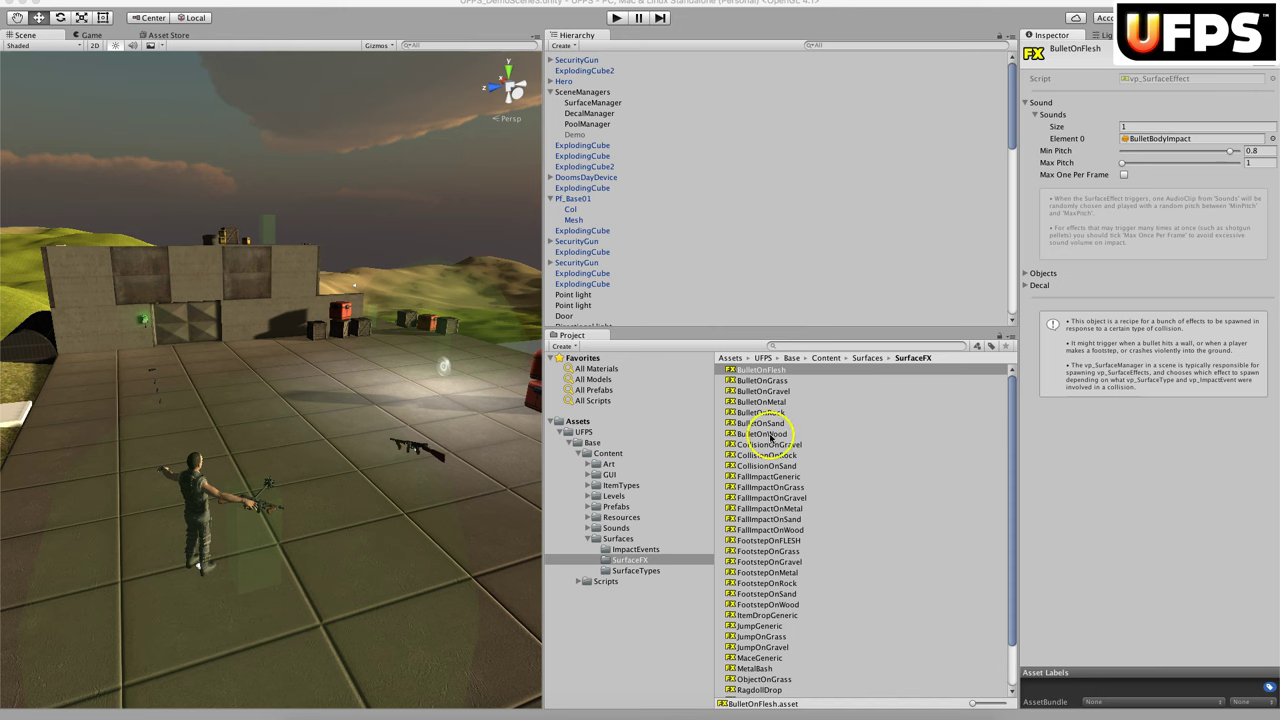
{"action": "left_click", "coordinate": [770, 436]}
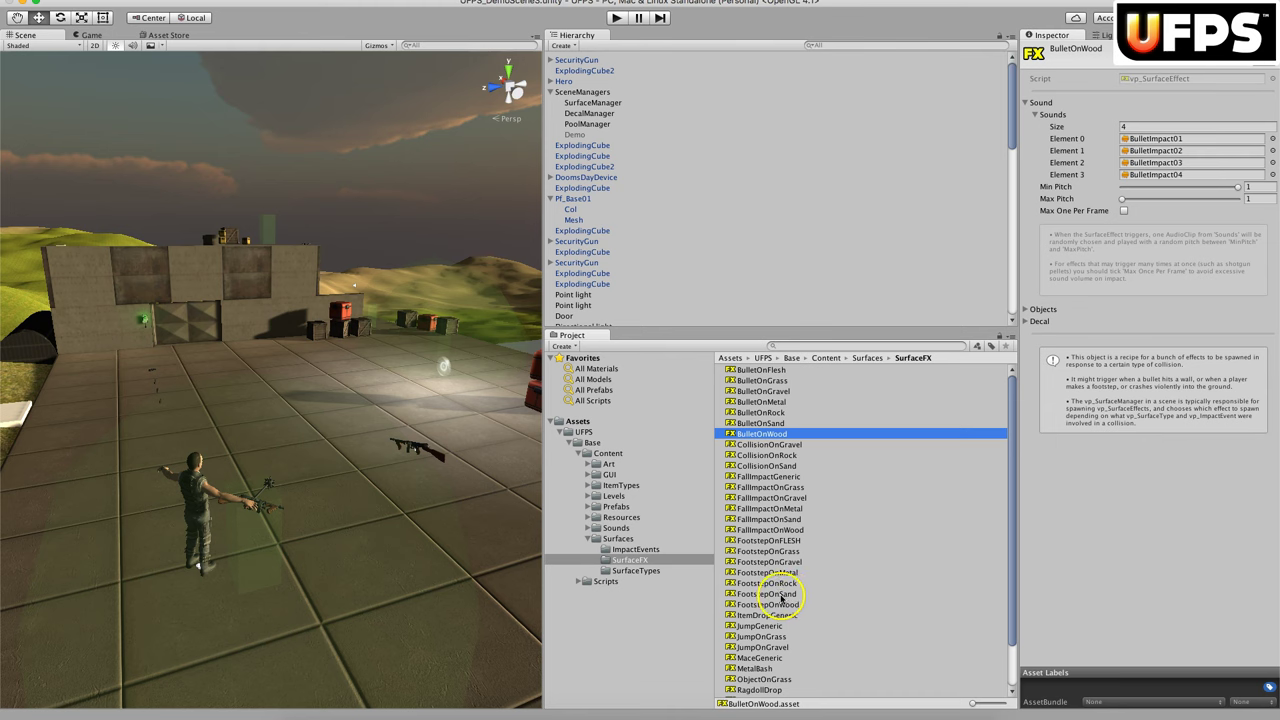
{"action": "left_click", "coordinate": [781, 596]}
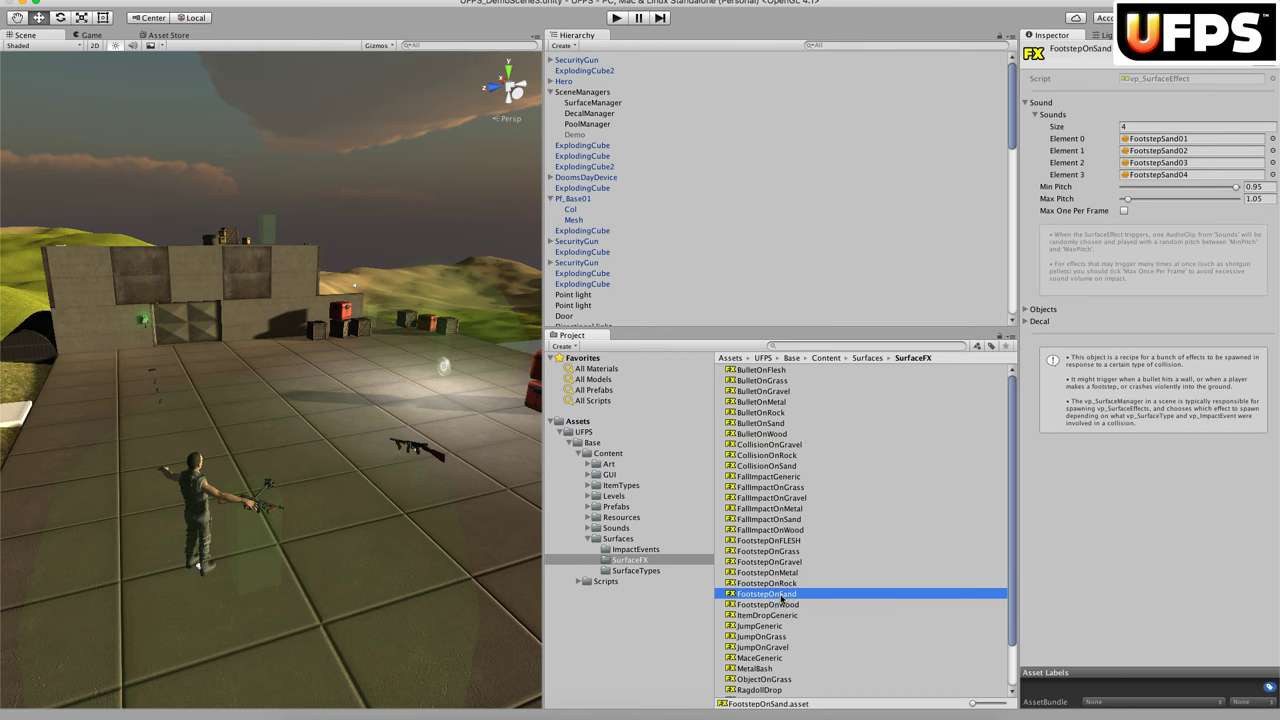
{"action": "left_click", "coordinate": [789, 508]}
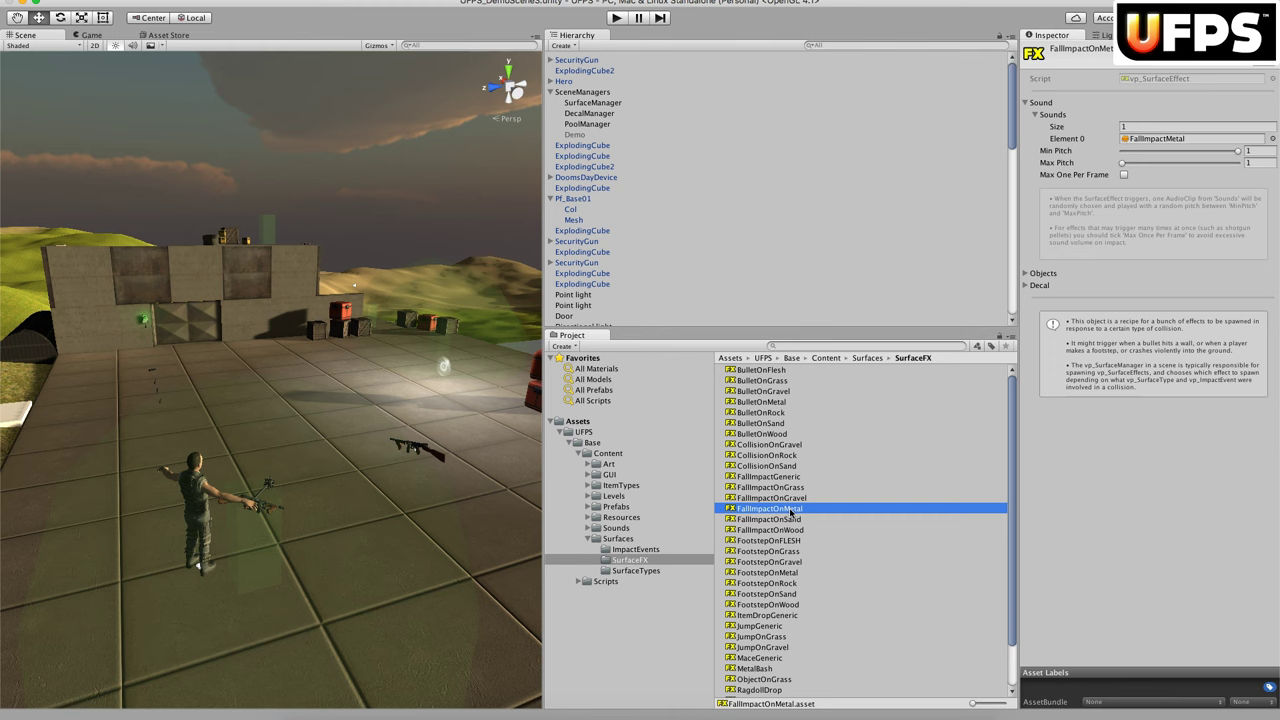
{"action": "left_click", "coordinate": [775, 372]}
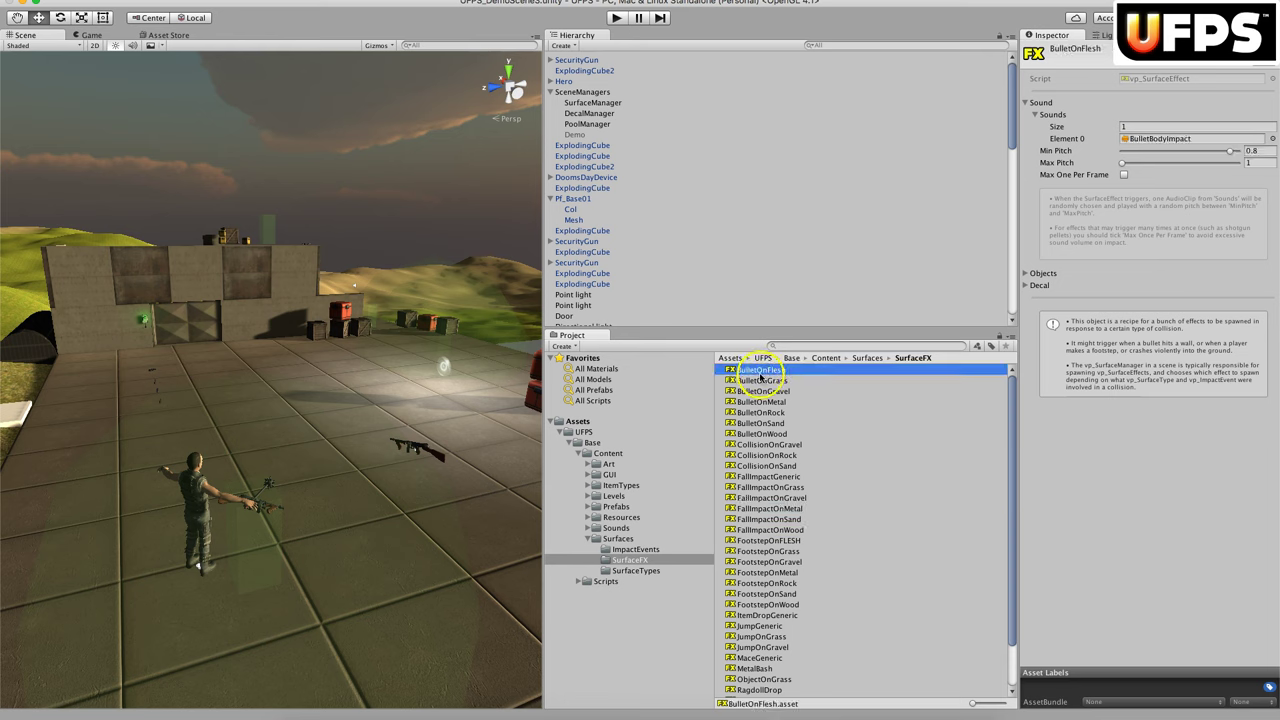
{"action": "left_click", "coordinate": [783, 529]}
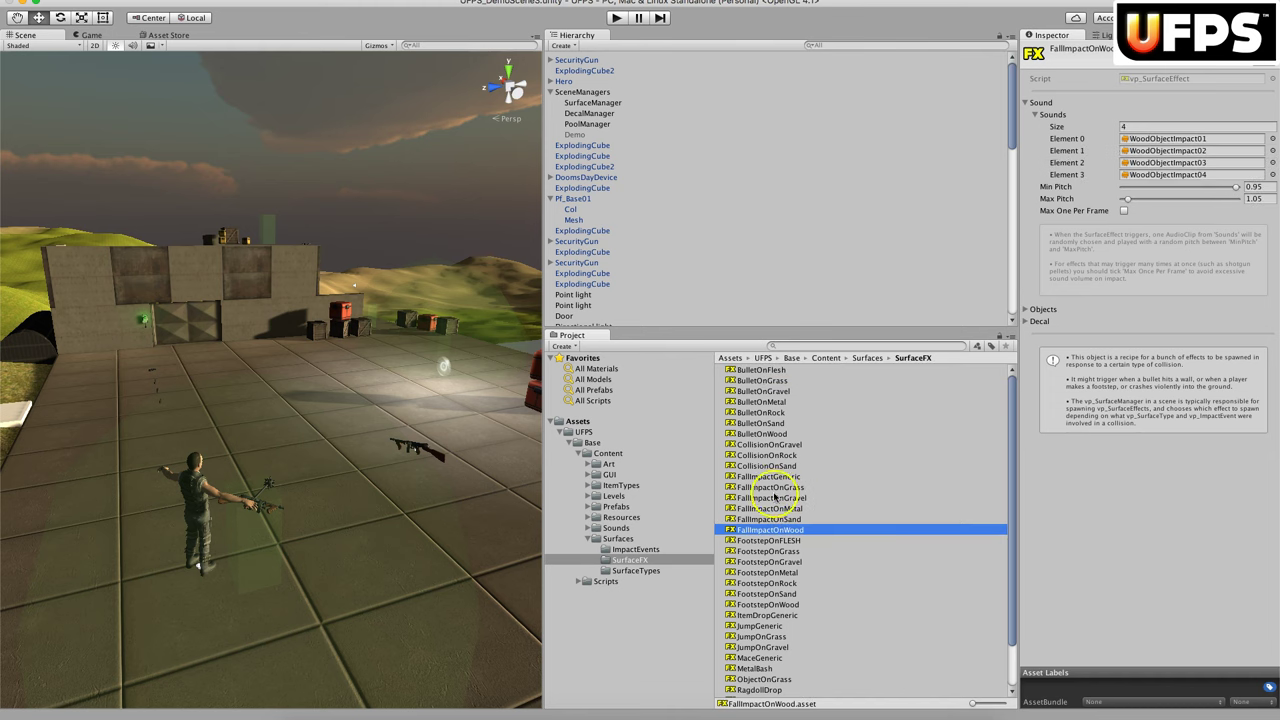
Inspect FallImpactOnGravel, FallImpactOnSand, FootstepOnRock, JumpGeneric, JumpOnGravel and BulletOnSand surface effects
{"action": "left_click", "coordinate": [775, 498]}
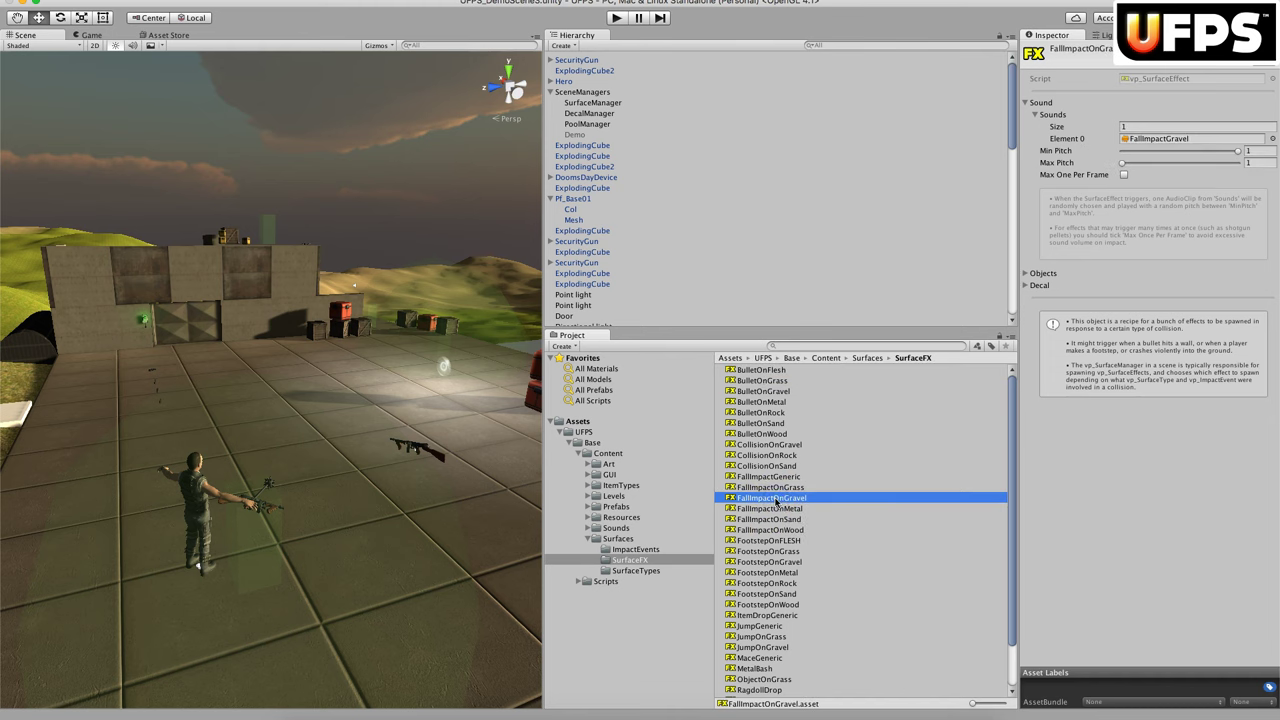
{"action": "left_click", "coordinate": [776, 519]}
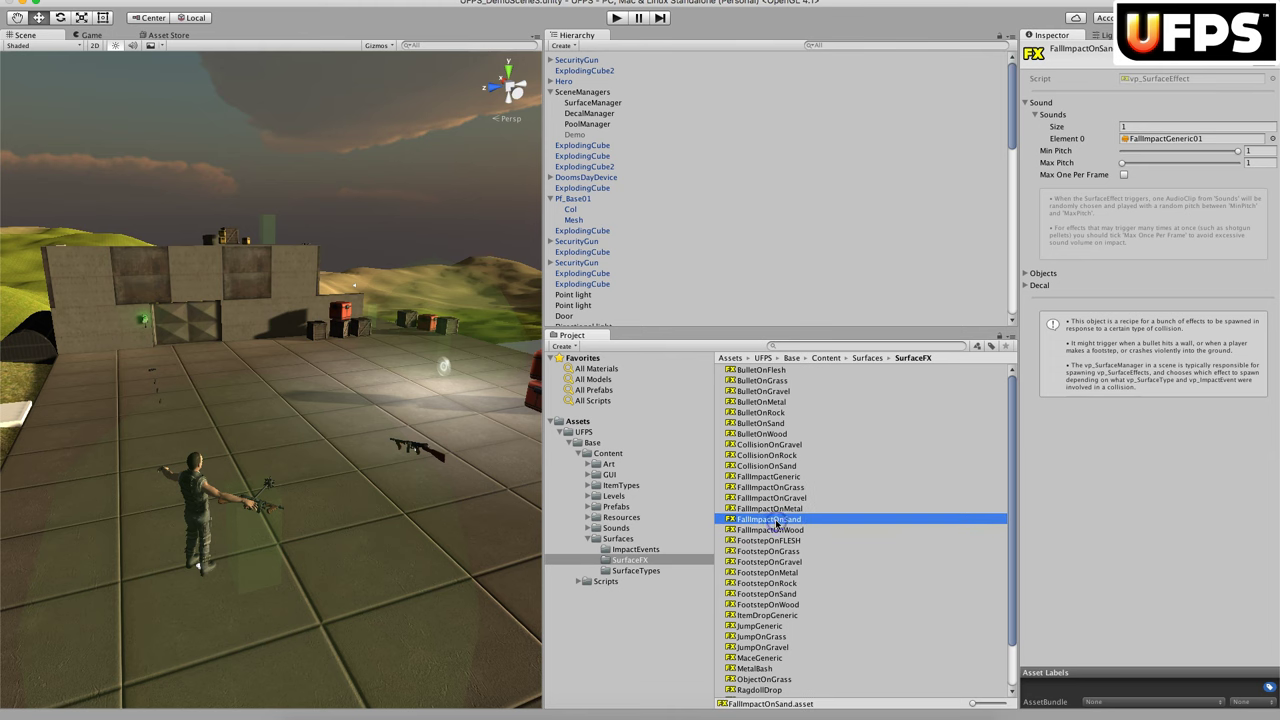
{"action": "left_click", "coordinate": [782, 584]}
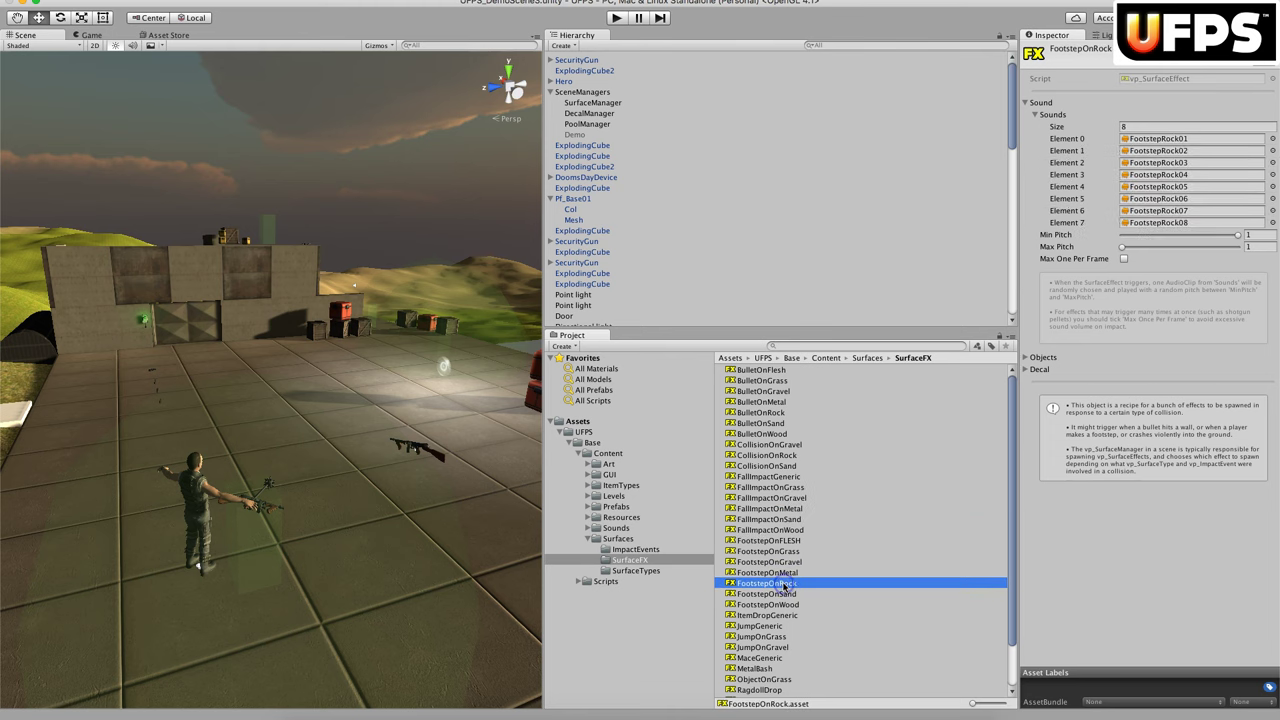
{"action": "left_click", "coordinate": [772, 627]}
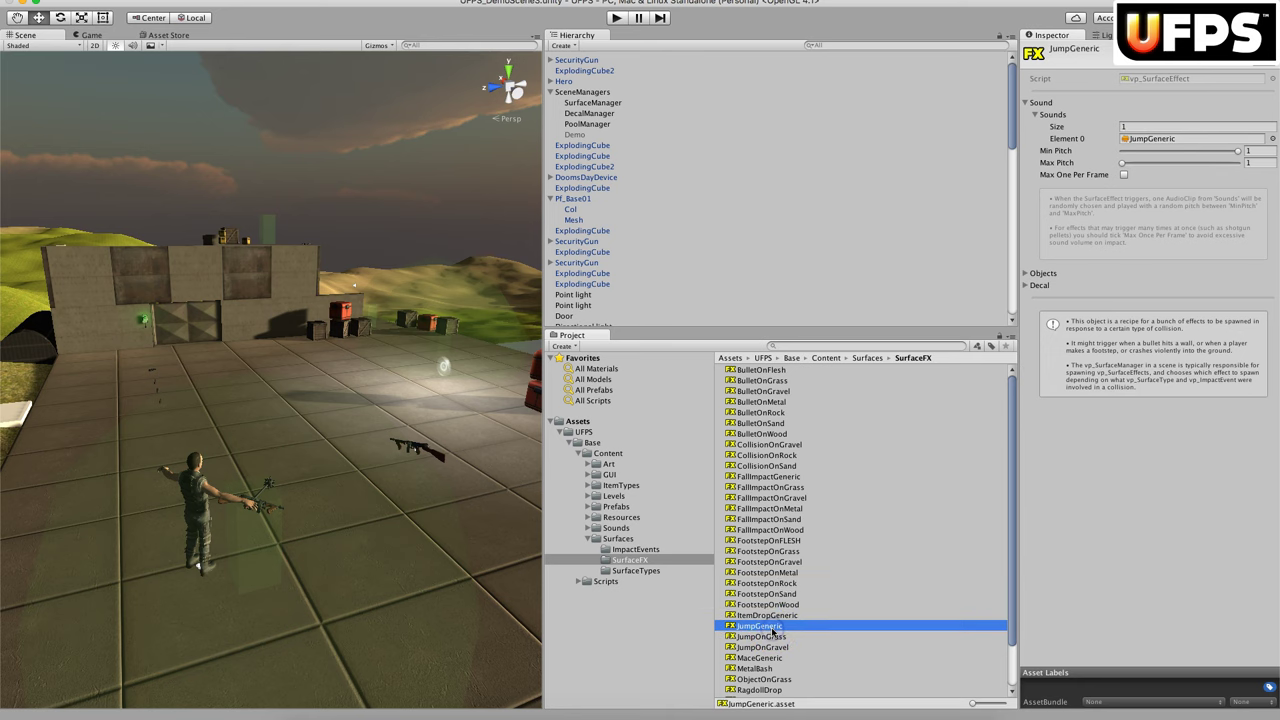
{"action": "left_click", "coordinate": [776, 648]}
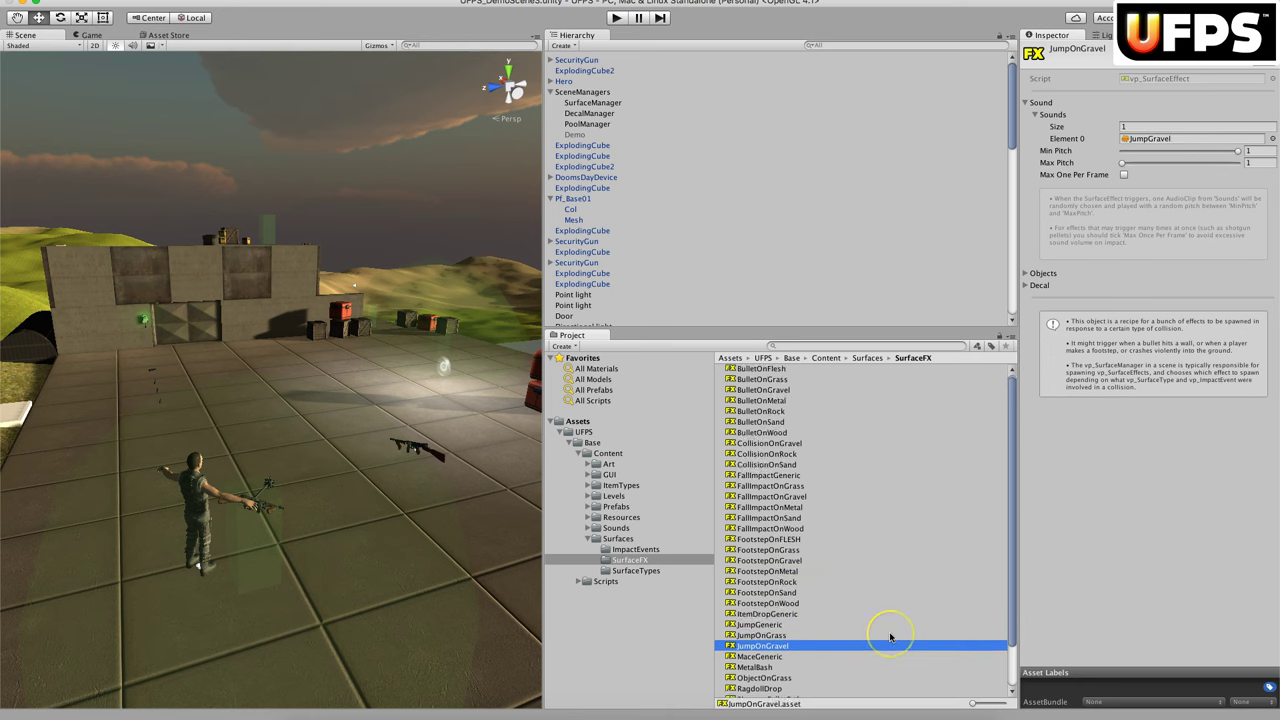
{"action": "scroll", "coordinate": [890, 637], "scroll_direction": "down", "scroll_amount": 3}
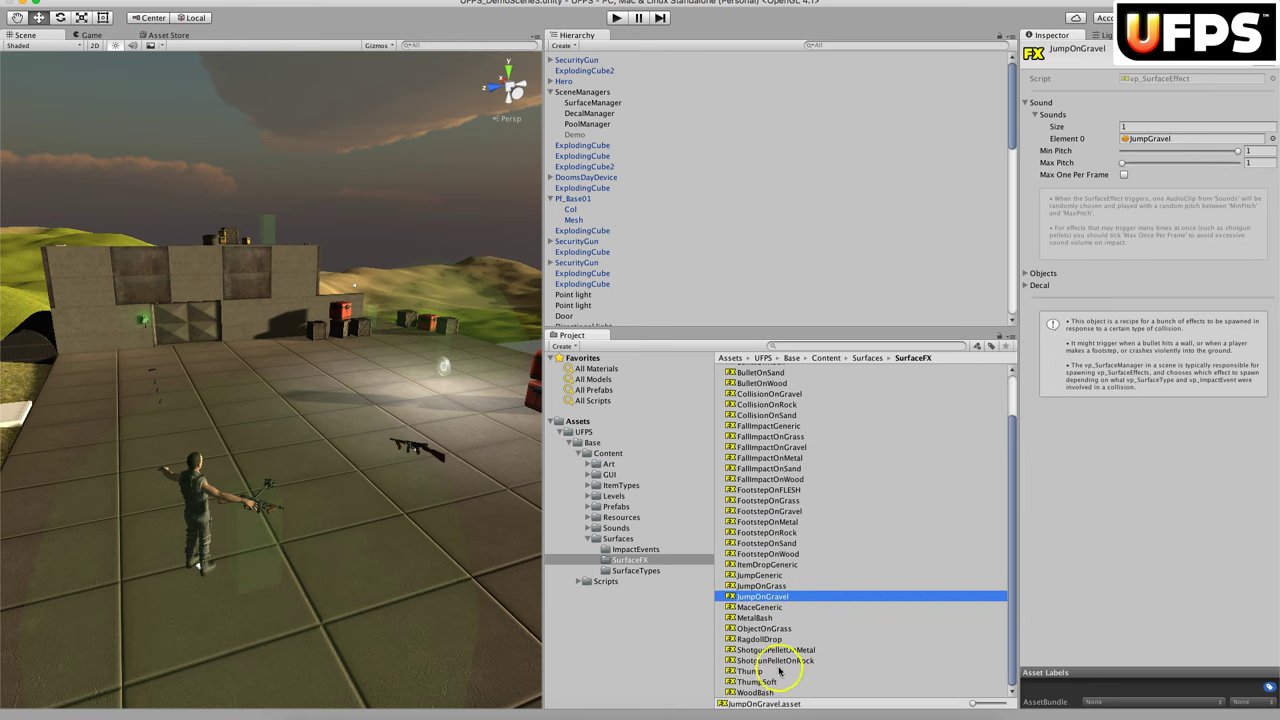
{"action": "scroll", "coordinate": [778, 670], "scroll_direction": "up", "scroll_amount": 3}
{"action": "left_click", "coordinate": [761, 423]}
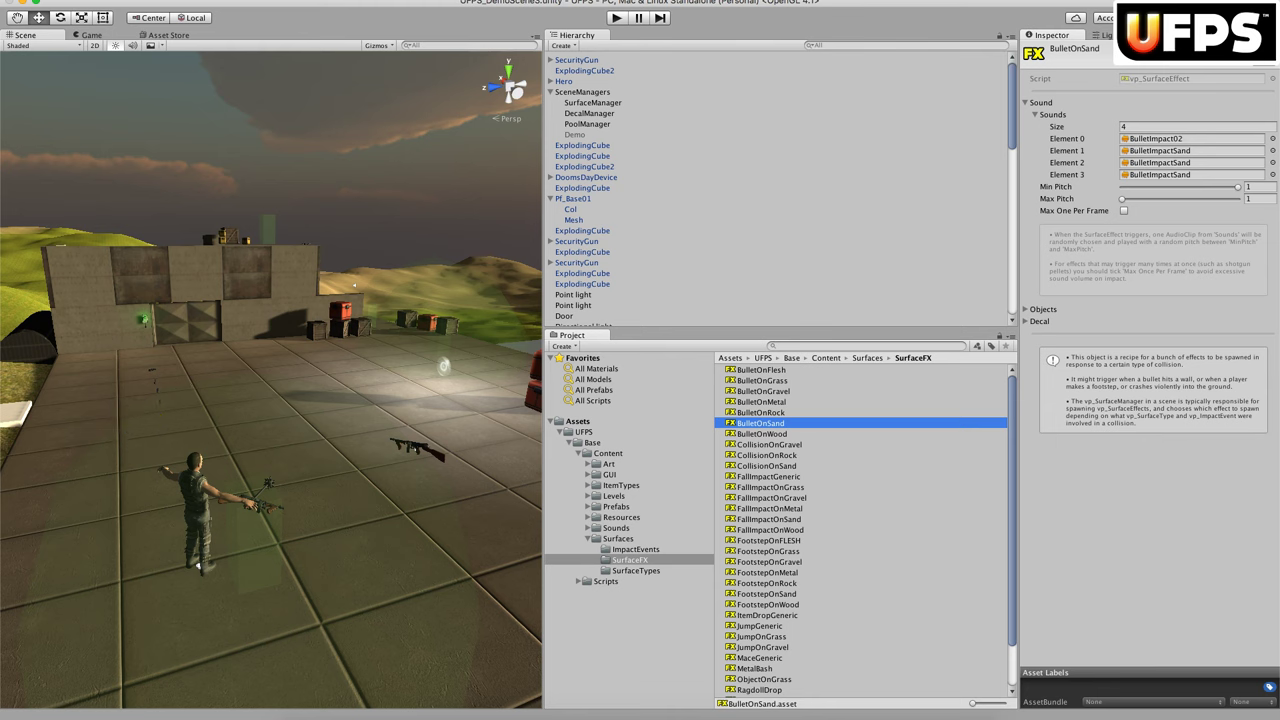
Browse the UFPS Surfaces wizards without creating anything, then select BulletOnGrass in SurfaceFX
{"action": "left_click", "coordinate": [320, 1]}
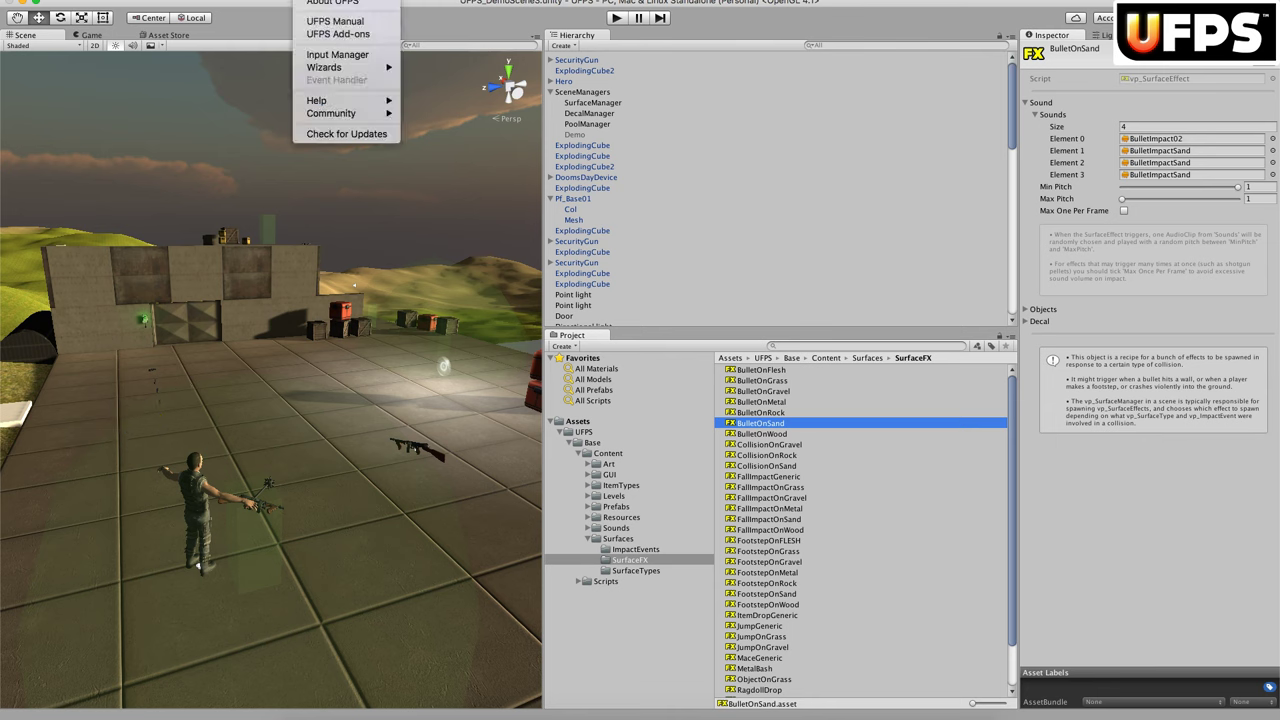
{"action": "mouse_move", "coordinate": [353, 68]}
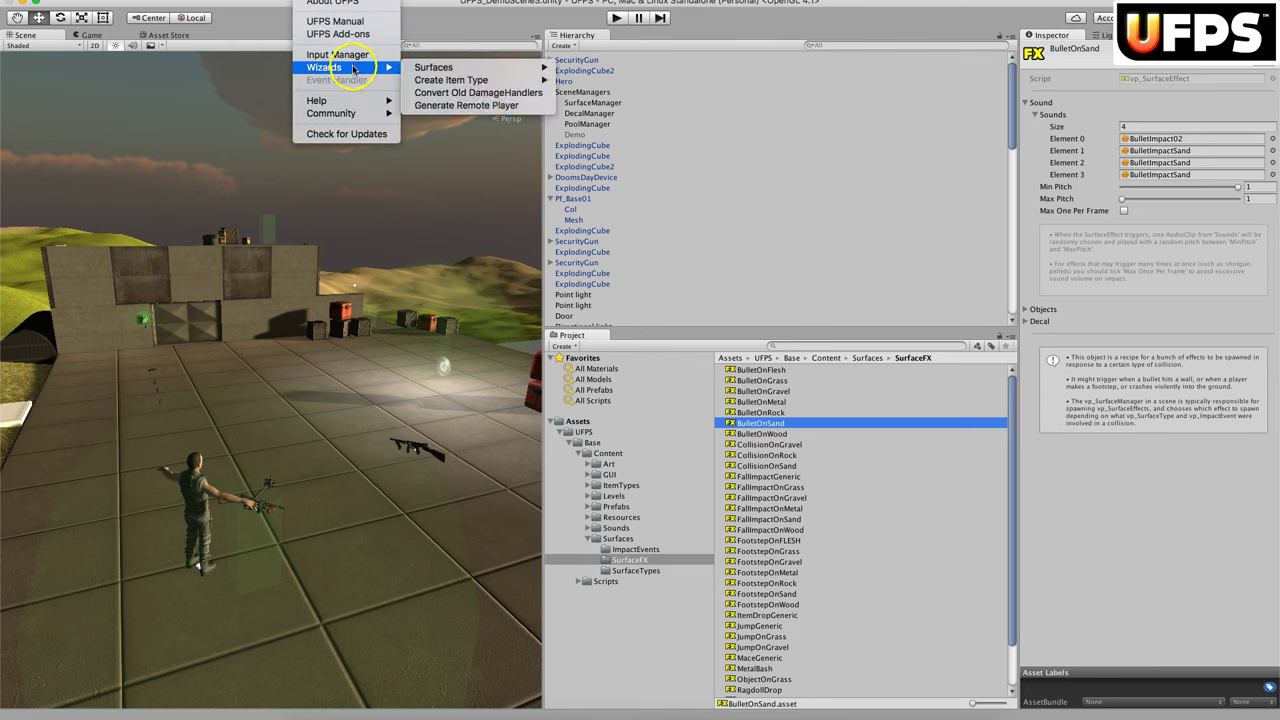
{"action": "mouse_move", "coordinate": [471, 67]}
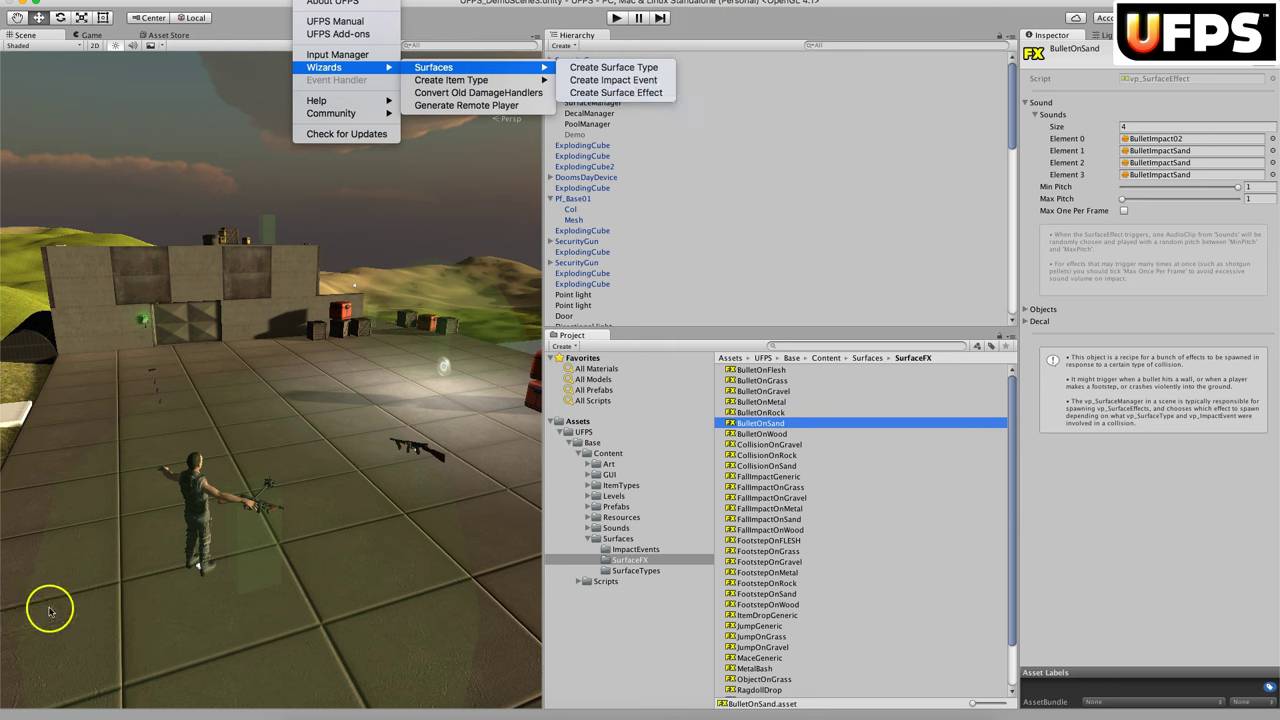
{"action": "left_click", "coordinate": [776, 376]}
{"action": "left_click", "coordinate": [772, 370]}
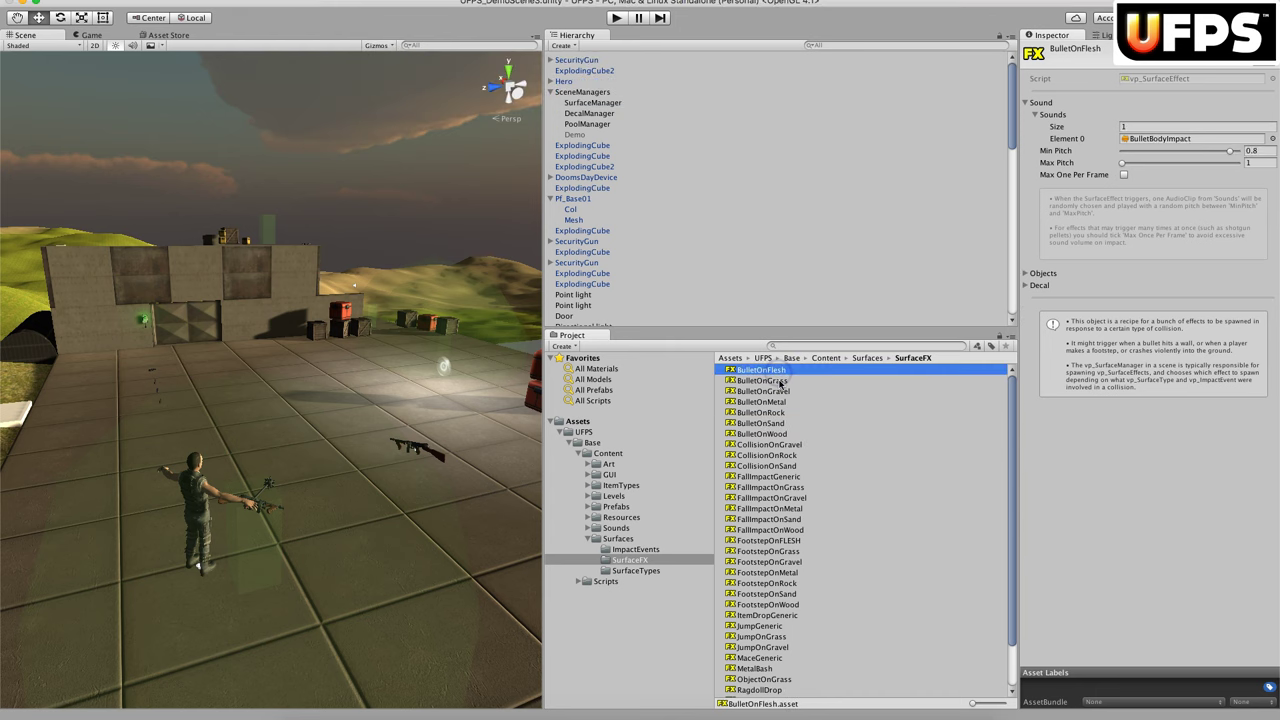
{"action": "left_click", "coordinate": [778, 381]}
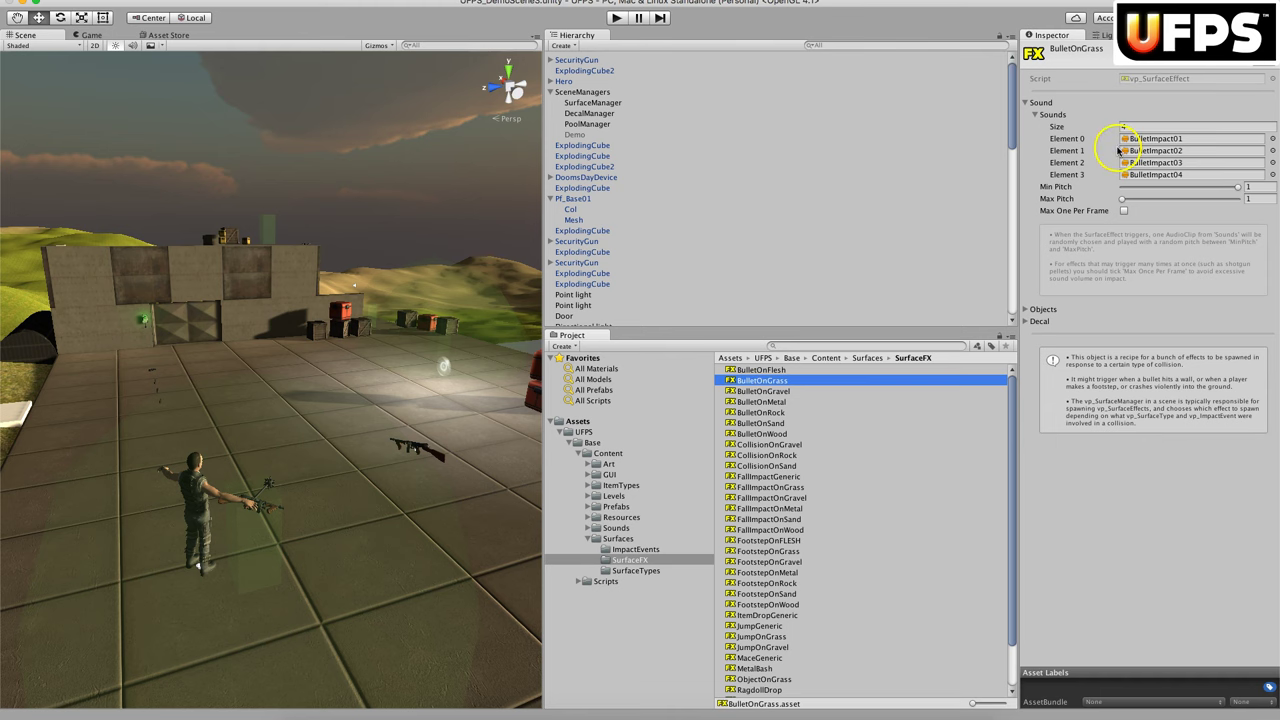
Expand BulletOnGrass's four BulletImpact sounds and try the Min/Max Pitch sliders, leaving both at 1
{"action": "left_click", "coordinate": [1030, 103]}
{"action": "left_click", "coordinate": [1035, 115]}
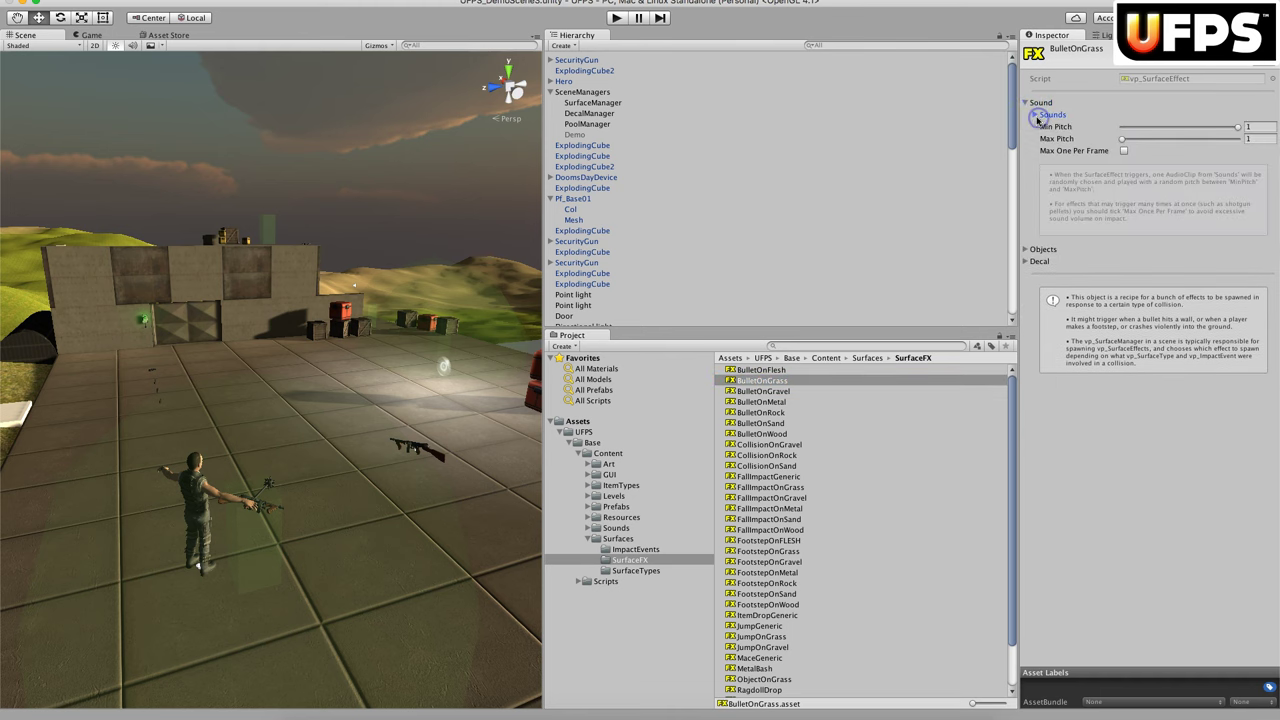
{"action": "left_click", "coordinate": [1036, 115]}
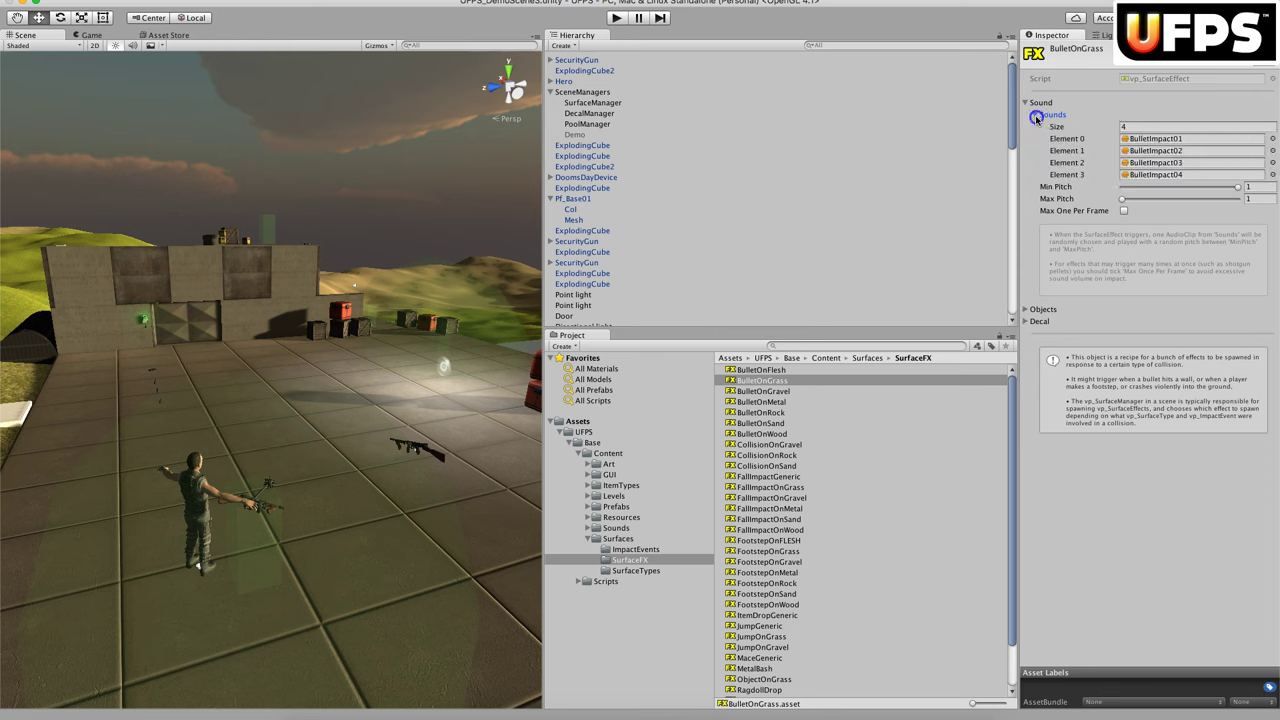
{"action": "left_click", "coordinate": [1146, 141]}
{"action": "mouse_move", "coordinate": [1238, 188]}
{"action": "left_mouse_down"}
{"action": "mouse_move", "coordinate": [1190, 194]}
{"action": "mouse_move", "coordinate": [1240, 188]}
{"action": "left_mouse_up"}
{"action": "mouse_move", "coordinate": [1122, 200]}
{"action": "left_mouse_down"}
{"action": "mouse_move", "coordinate": [1264, 202]}
{"action": "mouse_move", "coordinate": [1107, 210]}
{"action": "left_mouse_up"}
Select ShotgunPelletOnMetal in SurfaceFX and fold away its Sound settings
{"action": "scroll", "coordinate": [900, 595], "scroll_direction": "down", "scroll_amount": 3}
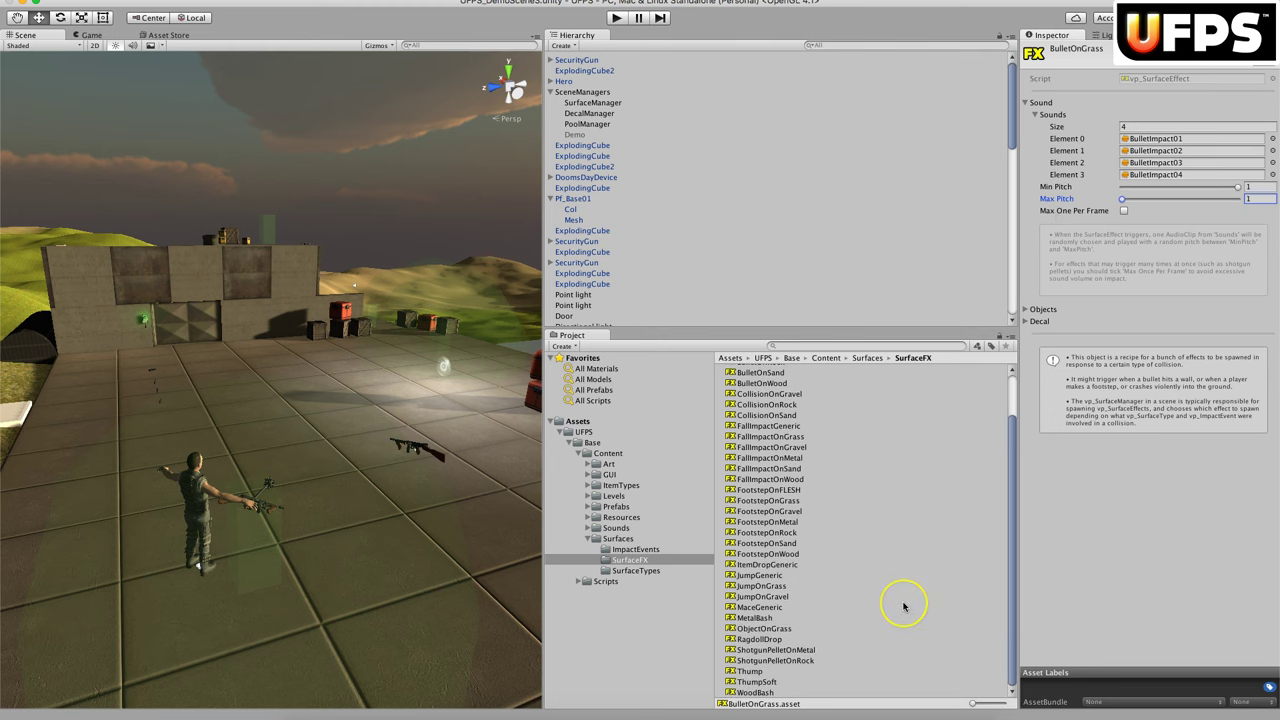
{"action": "left_click", "coordinate": [795, 650]}
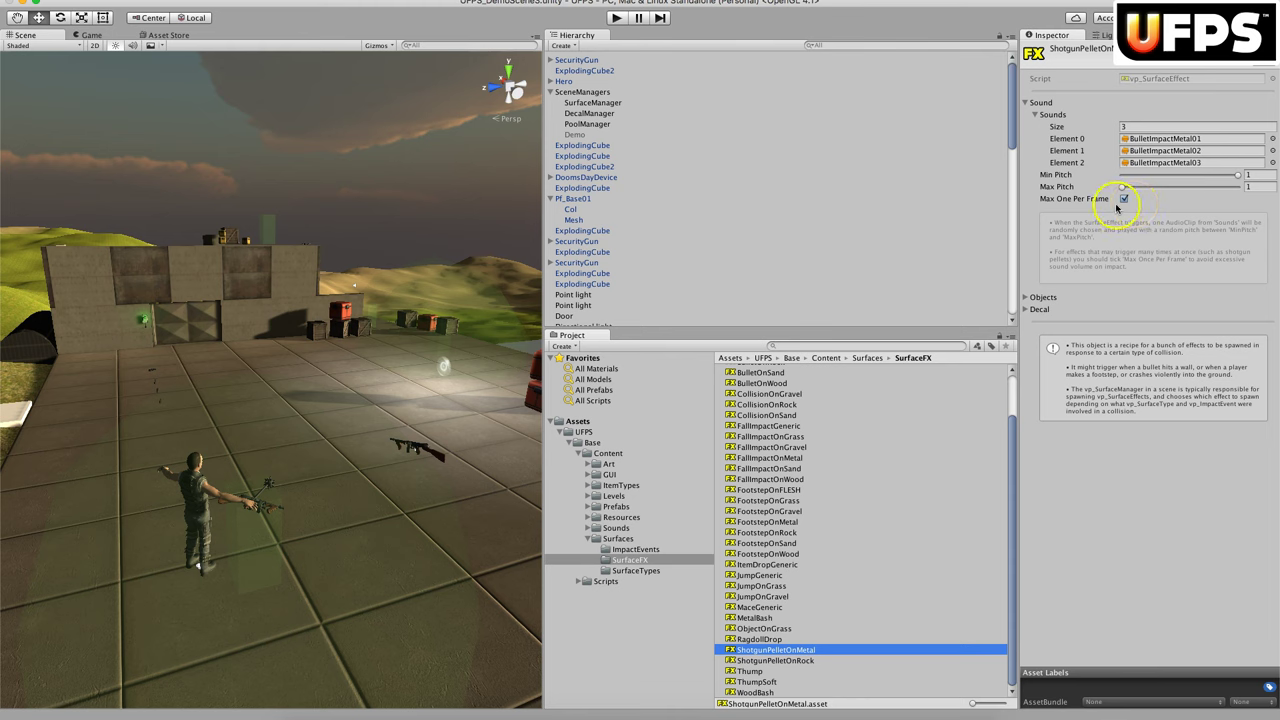
{"action": "scroll", "coordinate": [914, 550], "scroll_direction": "up", "scroll_amount": 3}
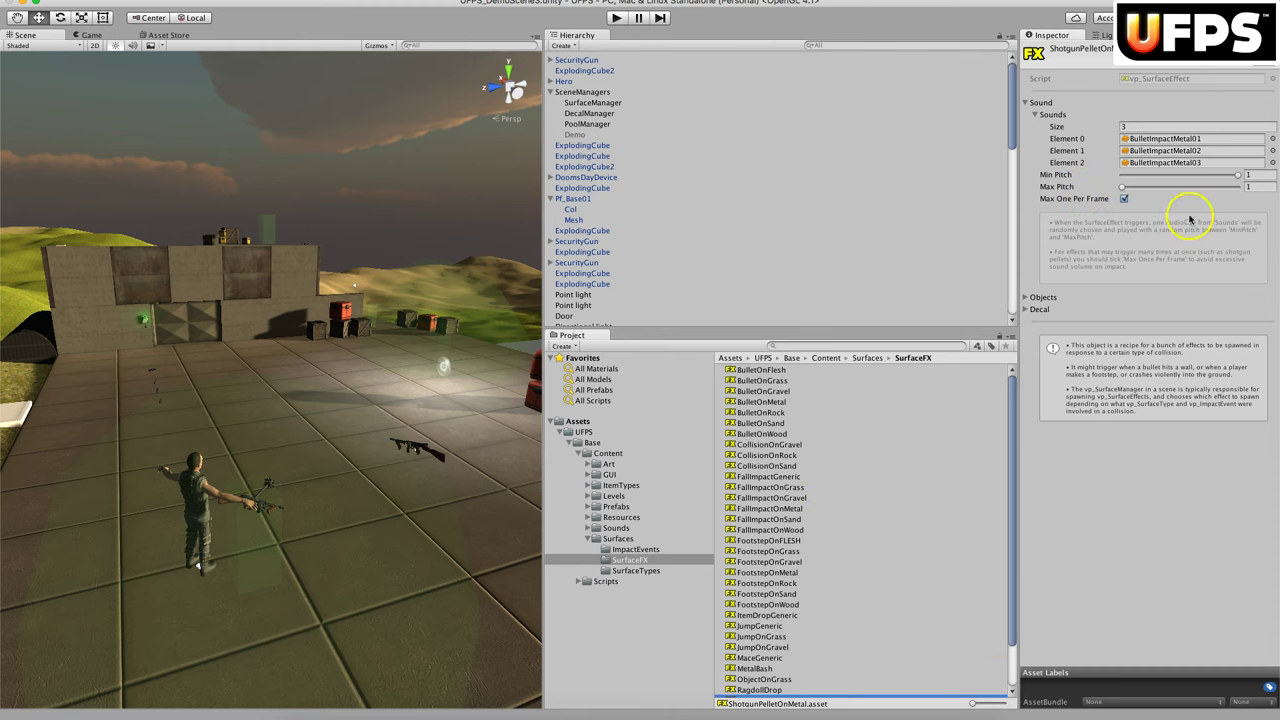
{"action": "left_click", "coordinate": [1029, 104]}
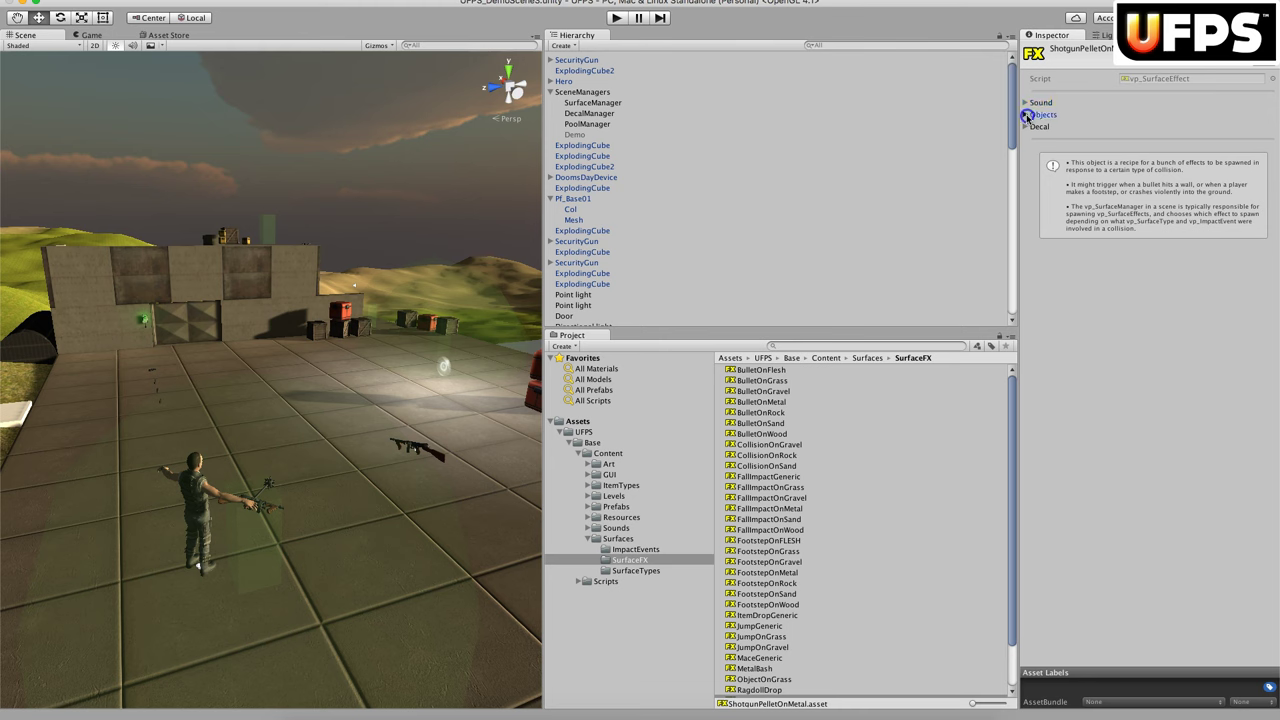
Expand ShotgunPelletOnMetal's four spawned objects, including PistolBulletDebris and PistolBulletSpark
{"action": "left_click", "coordinate": [1028, 116]}
{"action": "left_click", "coordinate": [1037, 128]}
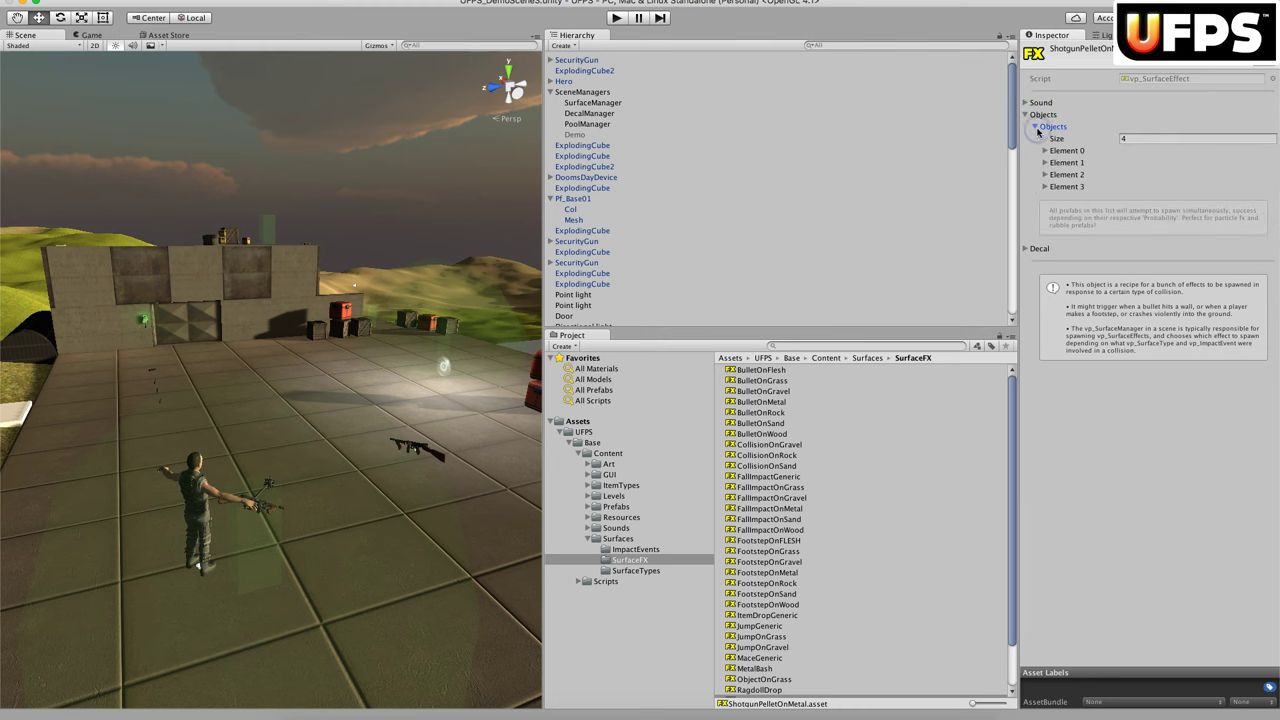
{"action": "left_click", "coordinate": [1045, 151]}
{"action": "left_click", "coordinate": [1178, 167]}
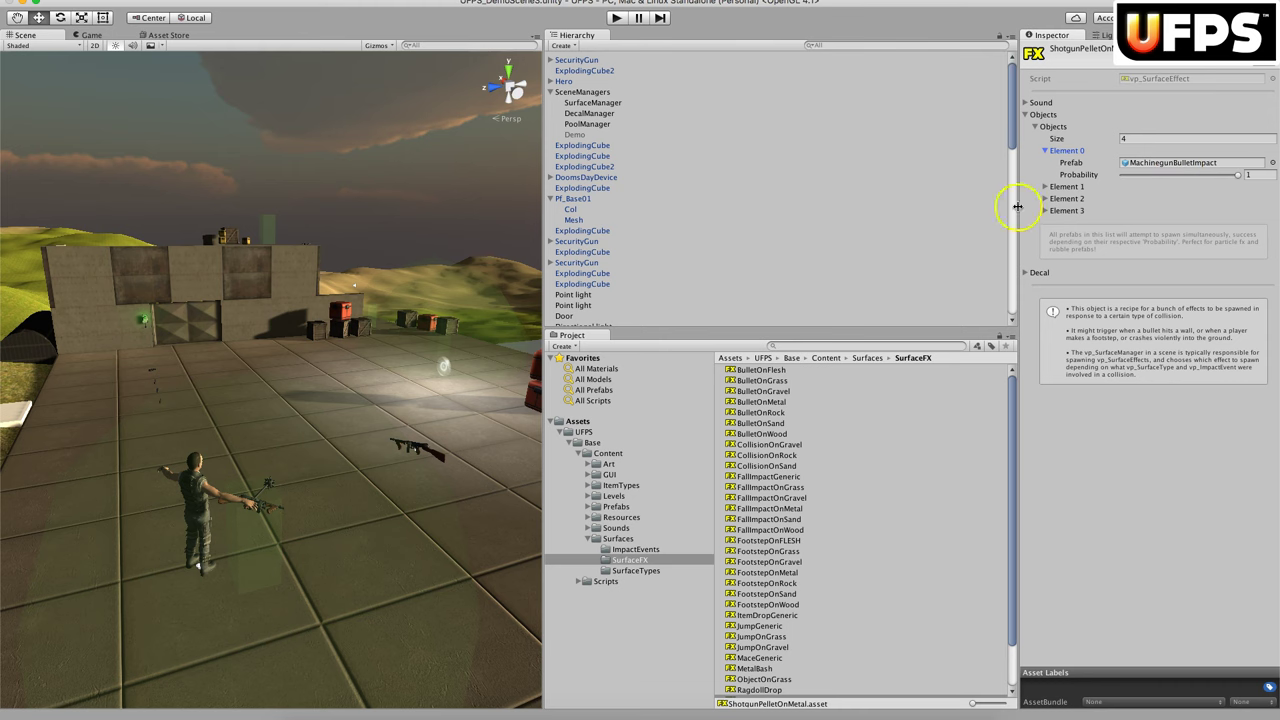
{"action": "left_click", "coordinate": [1045, 187]}
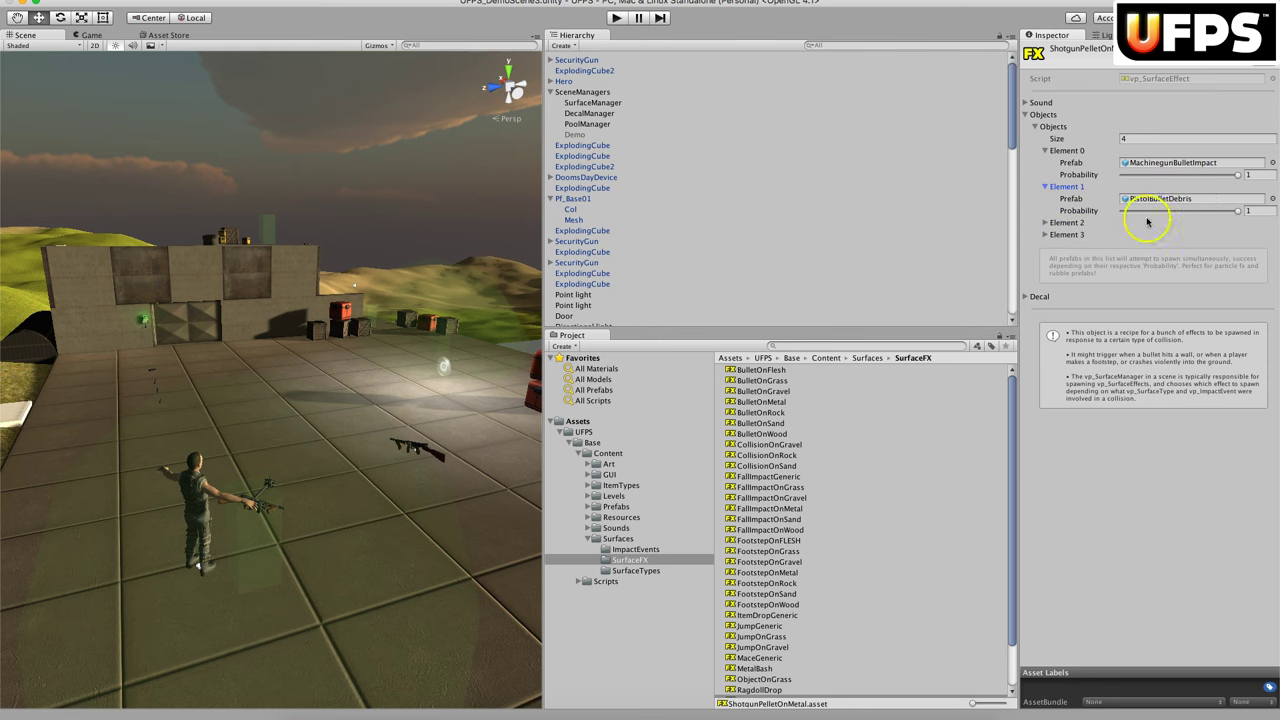
{"action": "left_click", "coordinate": [1047, 224]}
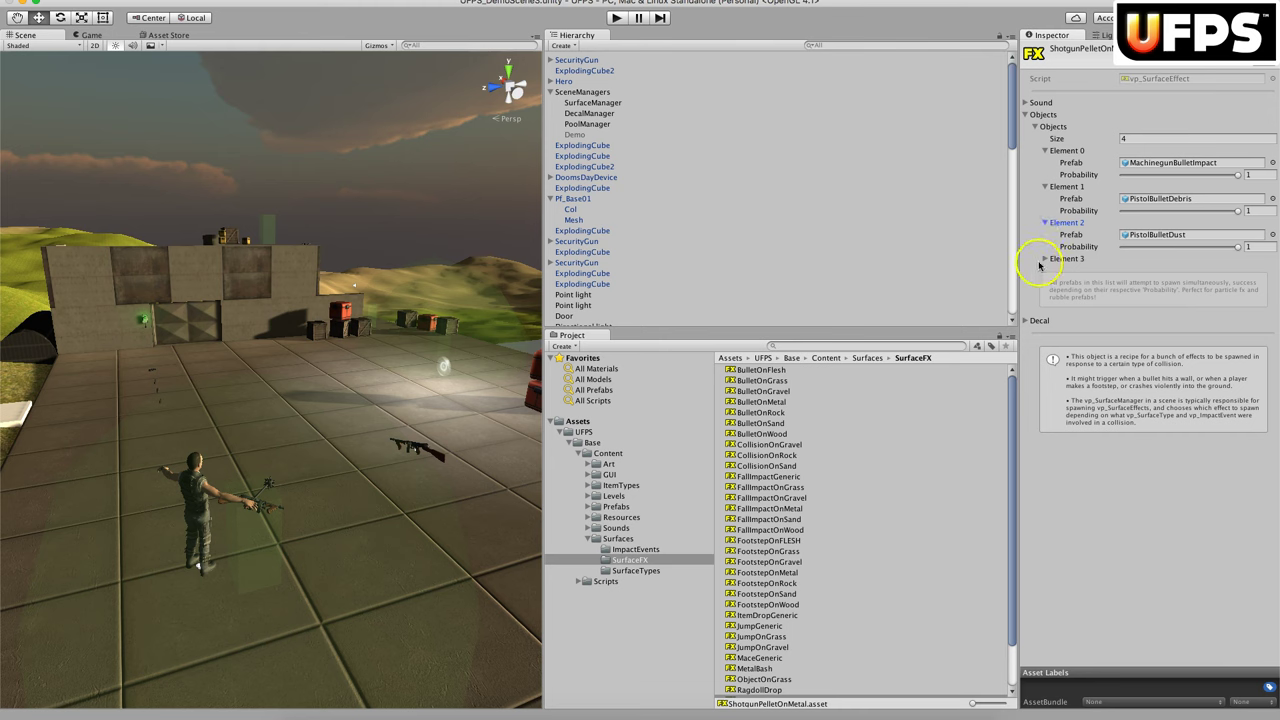
{"action": "left_click", "coordinate": [1045, 258]}
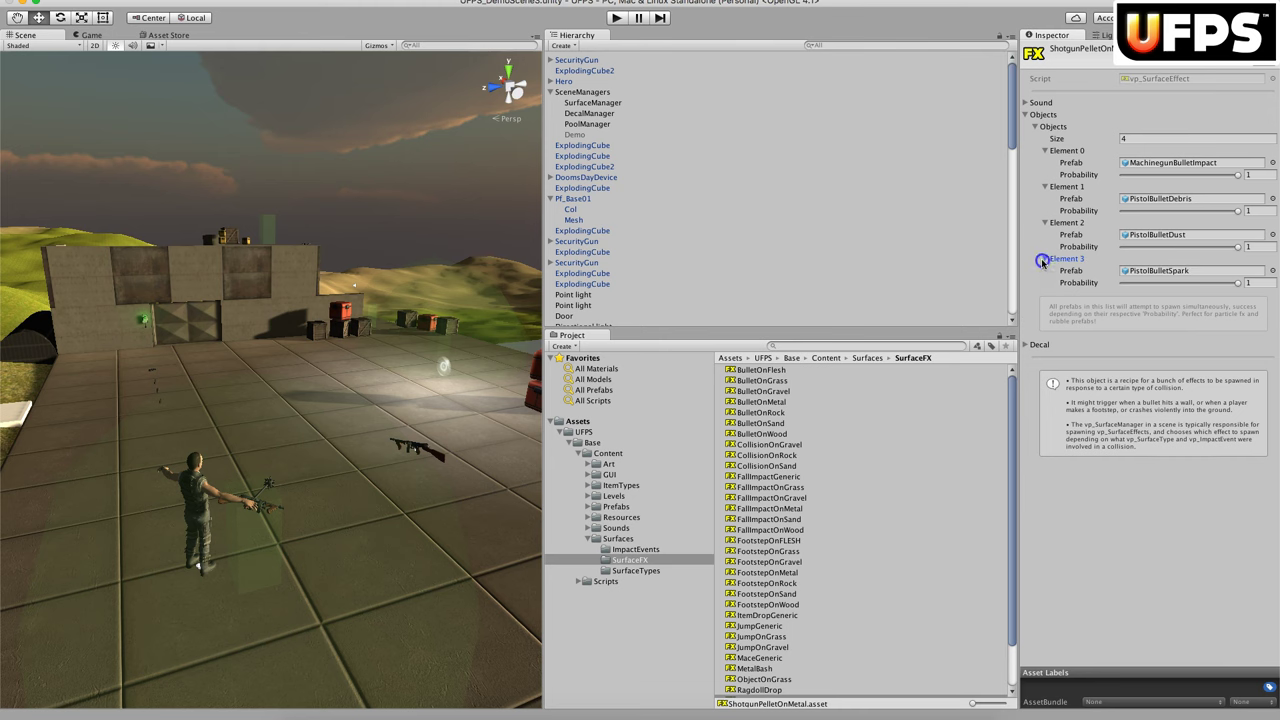
Review BulletOnFlesh, BulletOnGrass and BulletOnWood's four decal prefabs, then open the SurfaceTypes folder
{"action": "left_click", "coordinate": [762, 370]}
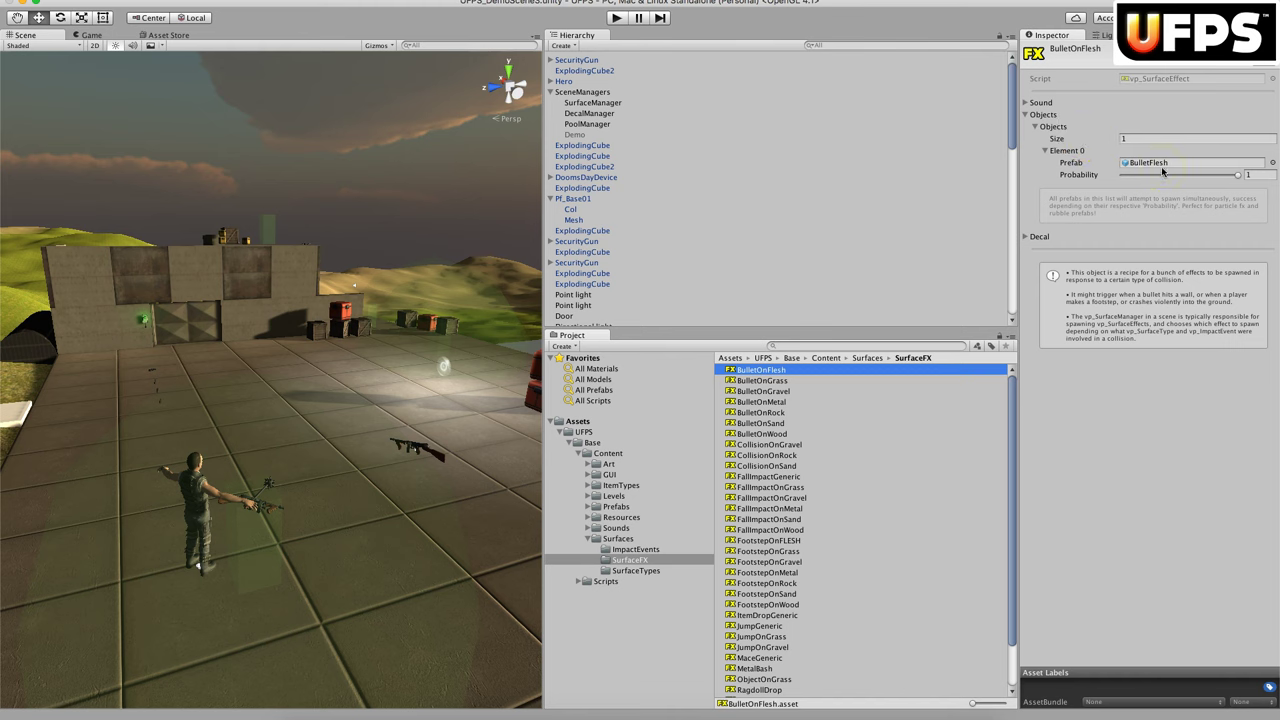
{"action": "left_click", "coordinate": [765, 383]}
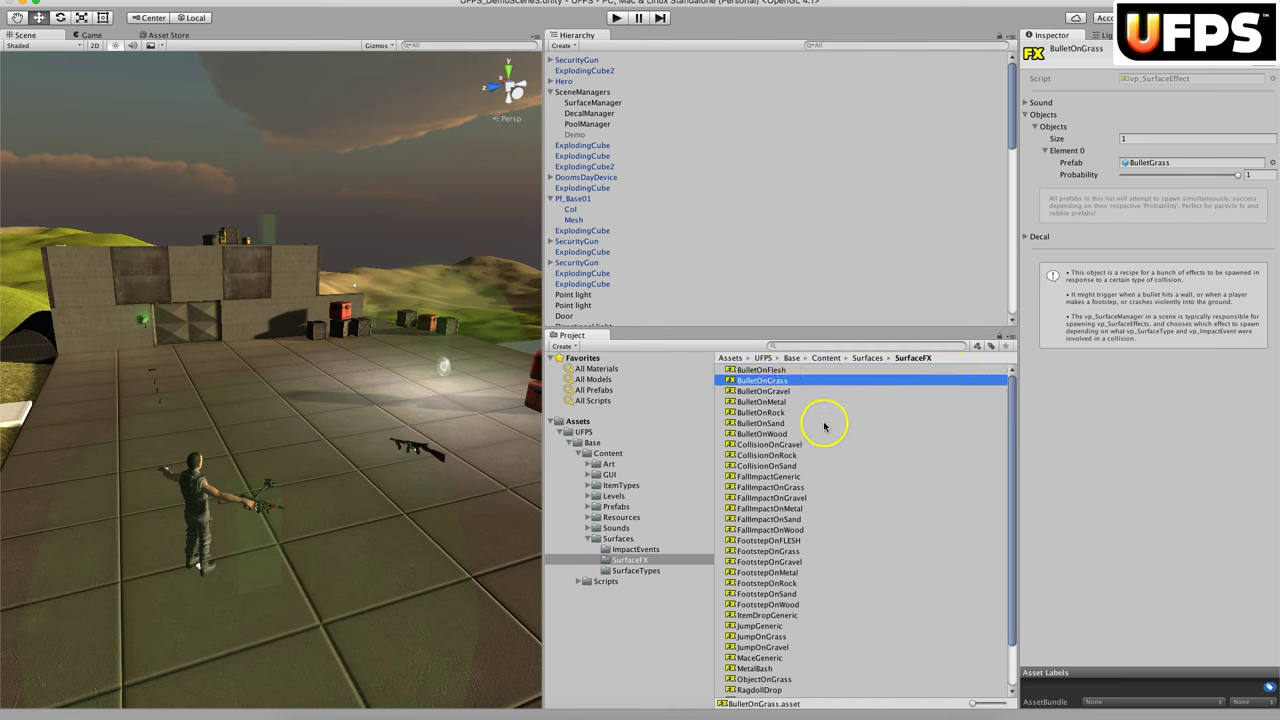
{"action": "left_click", "coordinate": [775, 434]}
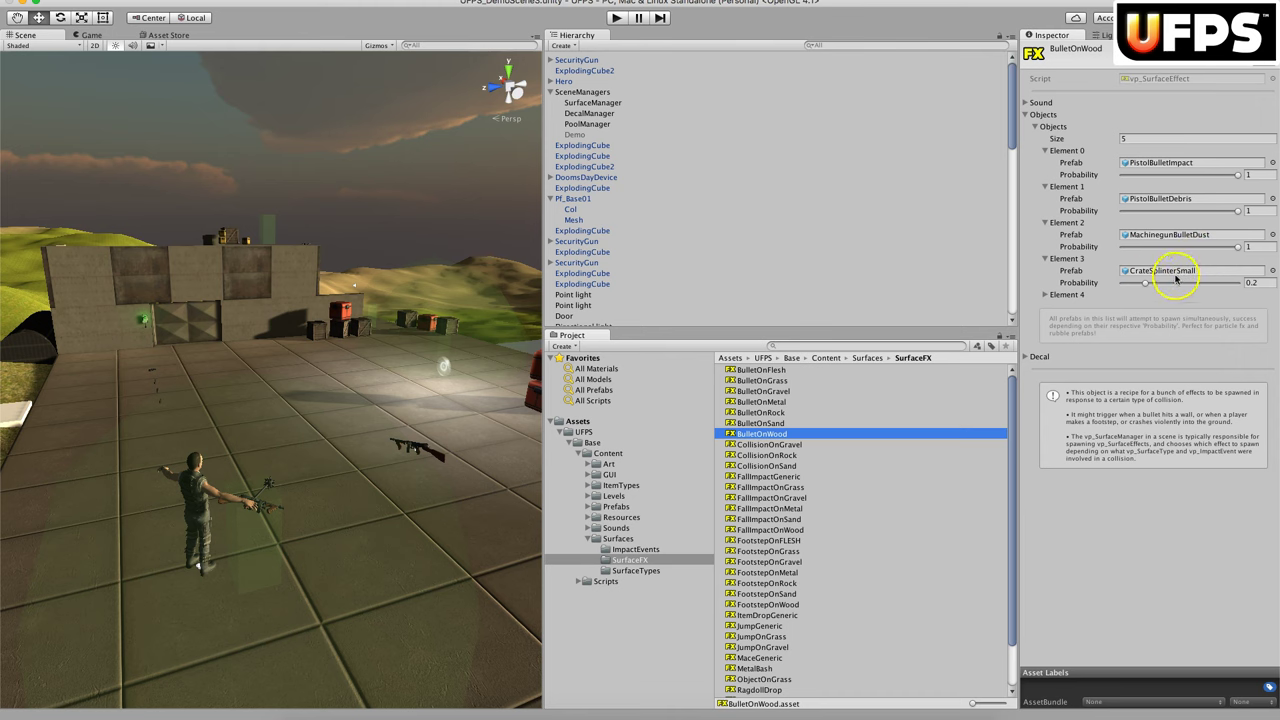
{"action": "left_click", "coordinate": [1025, 114]}
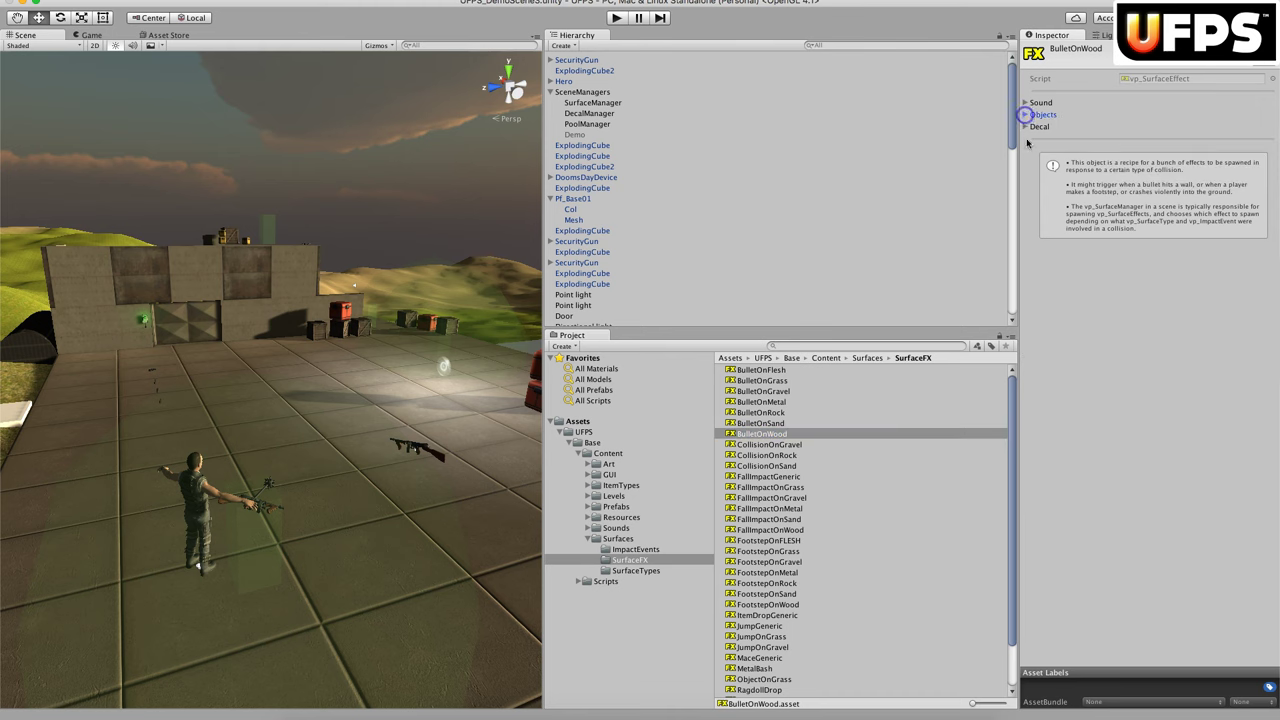
{"action": "left_click", "coordinate": [1025, 127]}
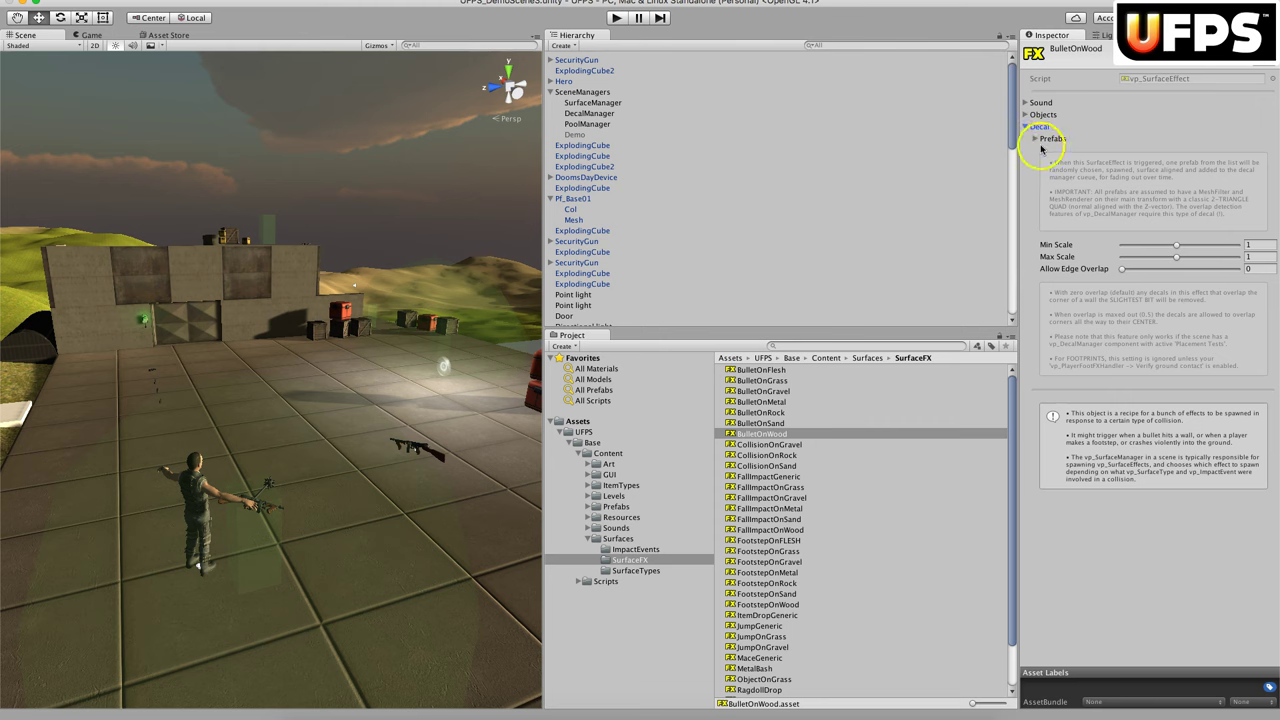
{"action": "left_click", "coordinate": [1034, 139]}
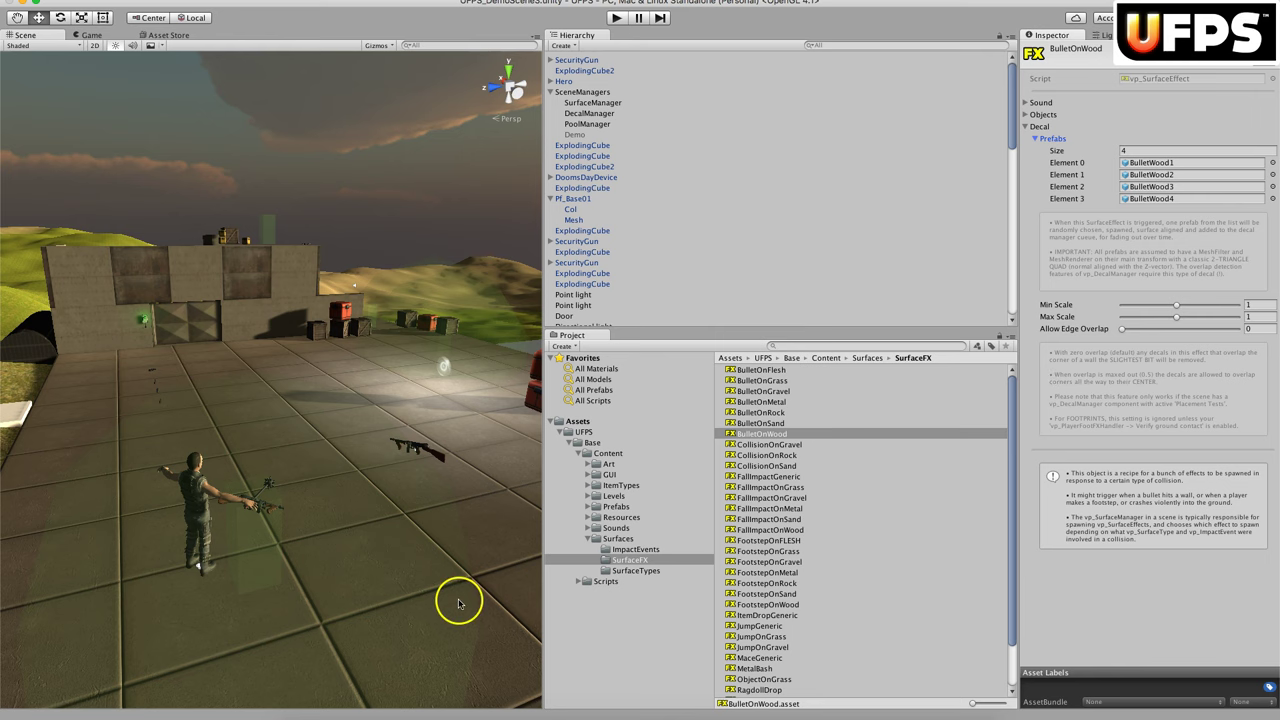
{"action": "left_click", "coordinate": [636, 570]}
{"action": "left_click", "coordinate": [749, 369]}
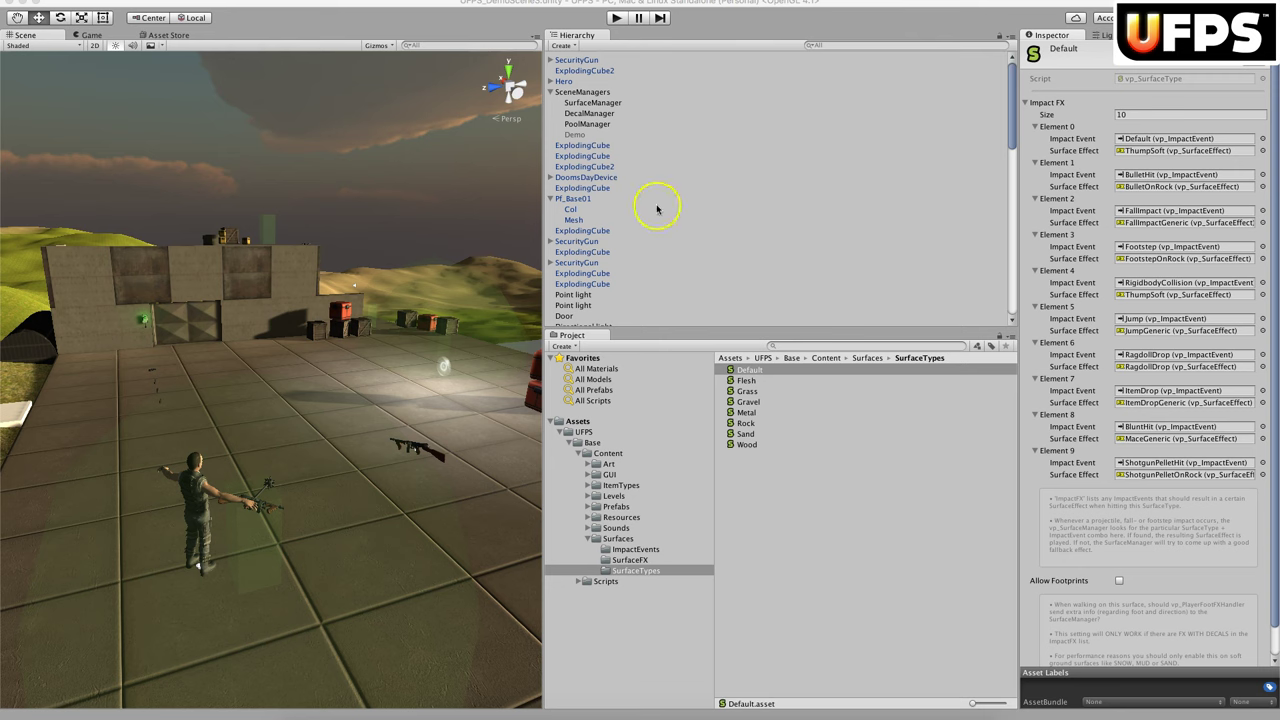
{"action": "left_click", "coordinate": [440, 4]}
{"action": "left_click", "coordinate": [338, 4]}
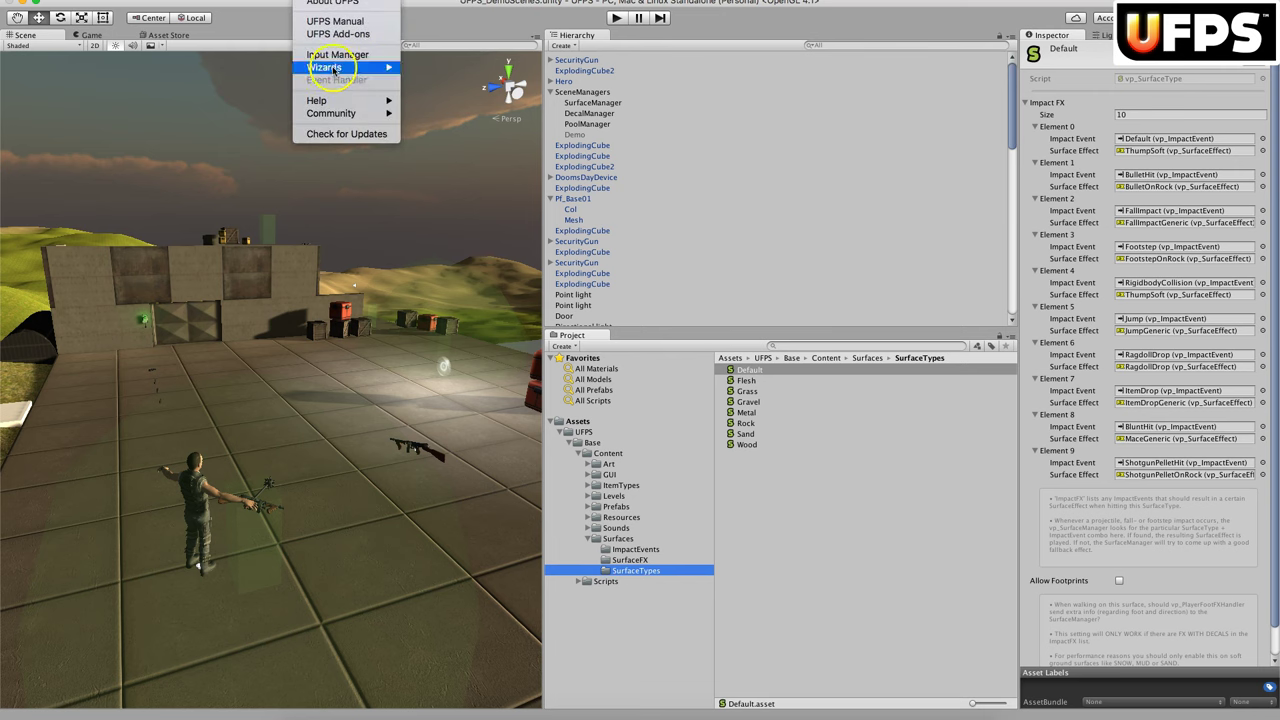
{"action": "mouse_move", "coordinate": [345, 67]}
{"action": "mouse_move", "coordinate": [457, 69]}
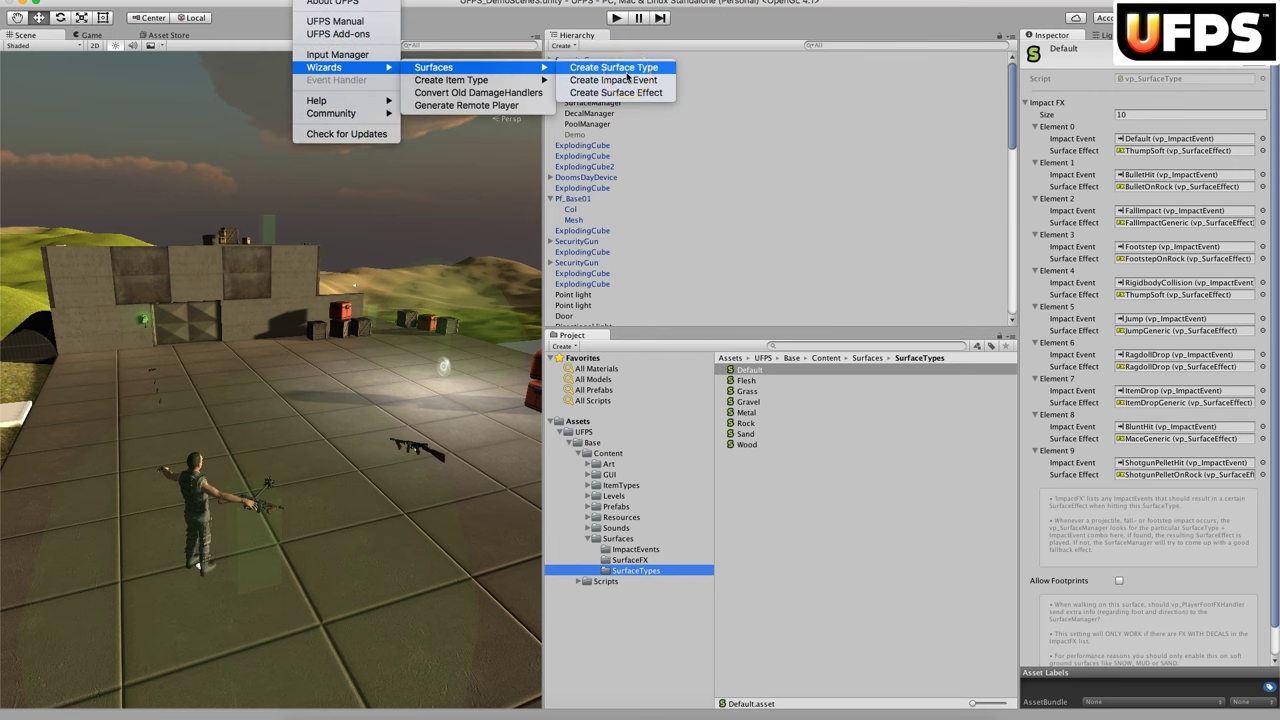
{"action": "left_click", "coordinate": [714, 343]}
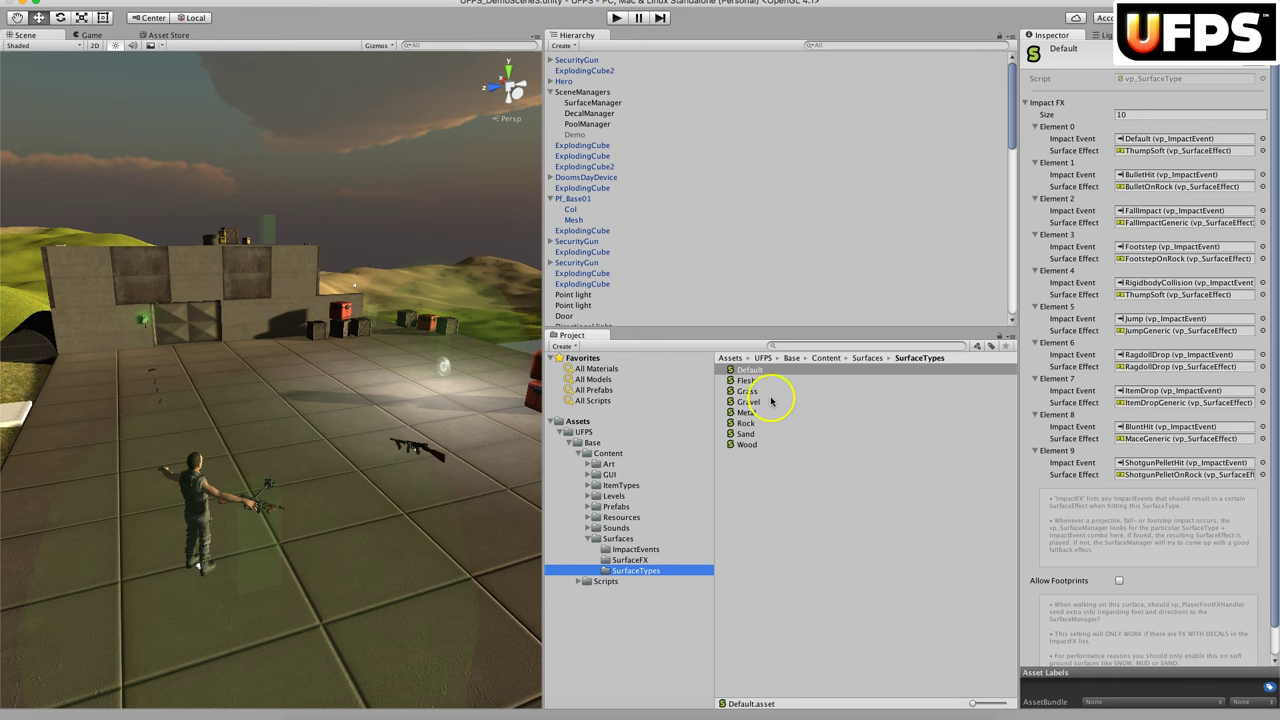
{"action": "left_click", "coordinate": [744, 381]}
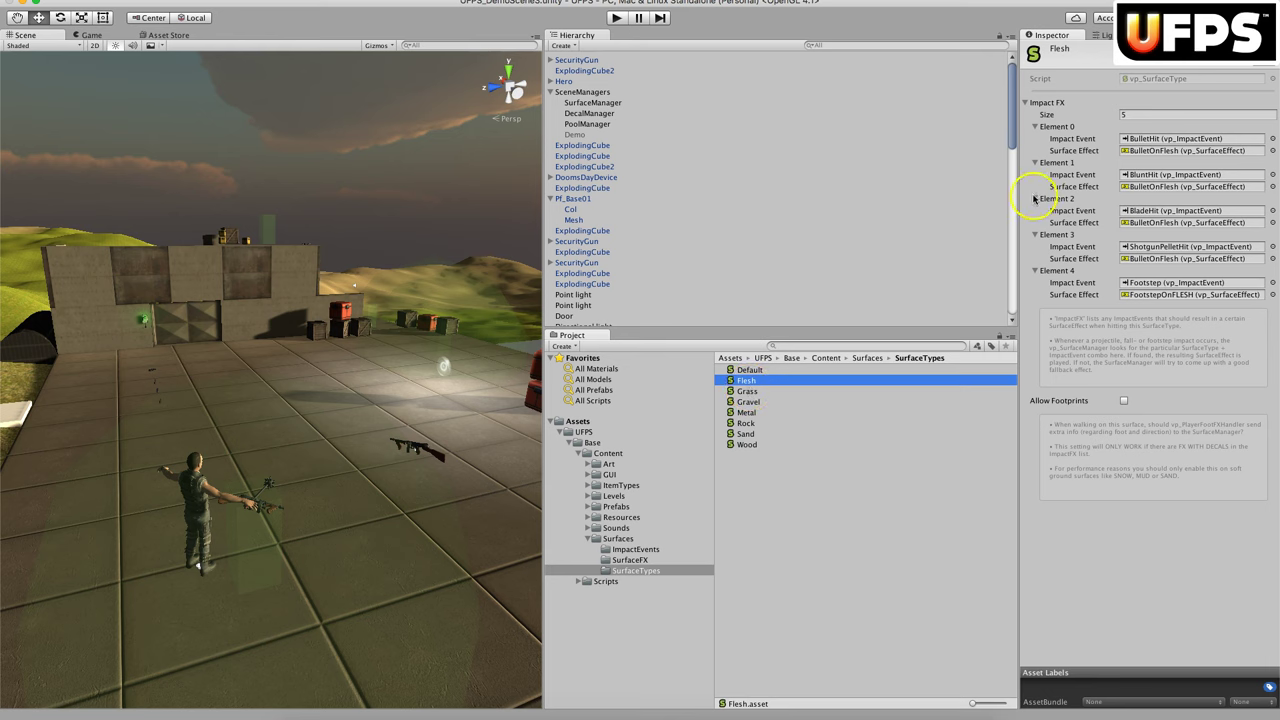
{"action": "left_click", "coordinate": [759, 370]}
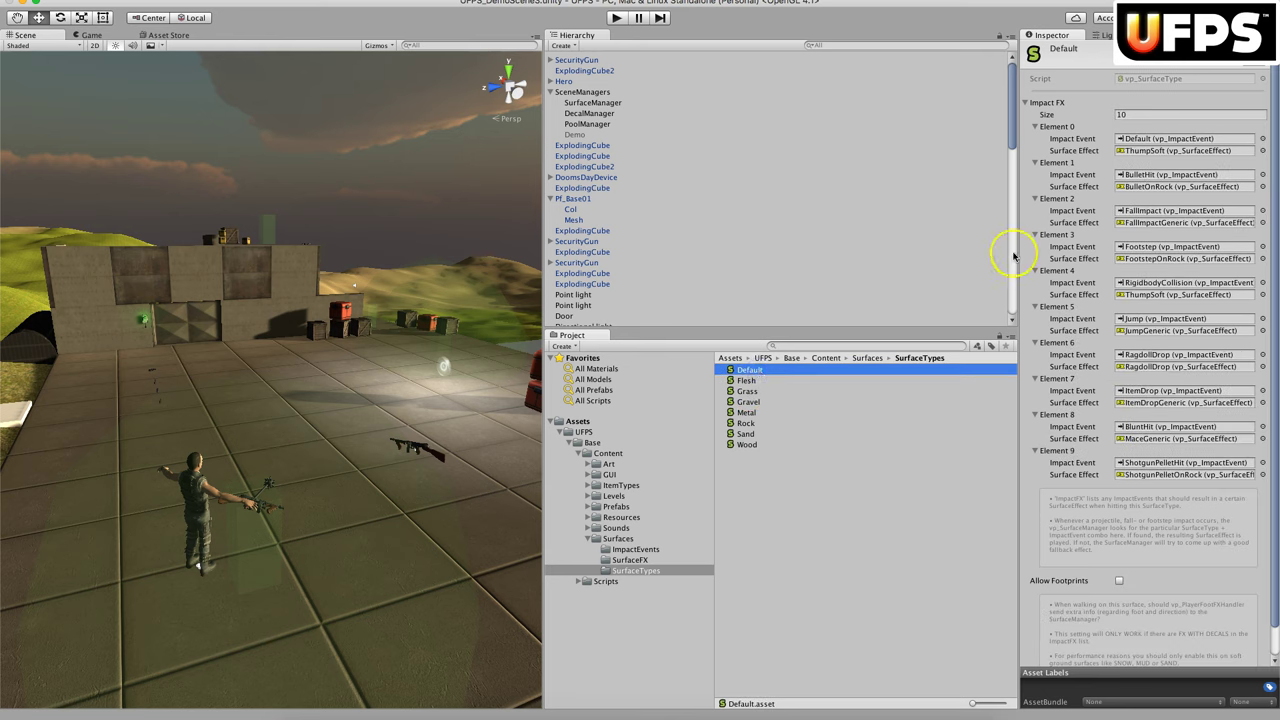
{"action": "left_click", "coordinate": [1027, 105]}
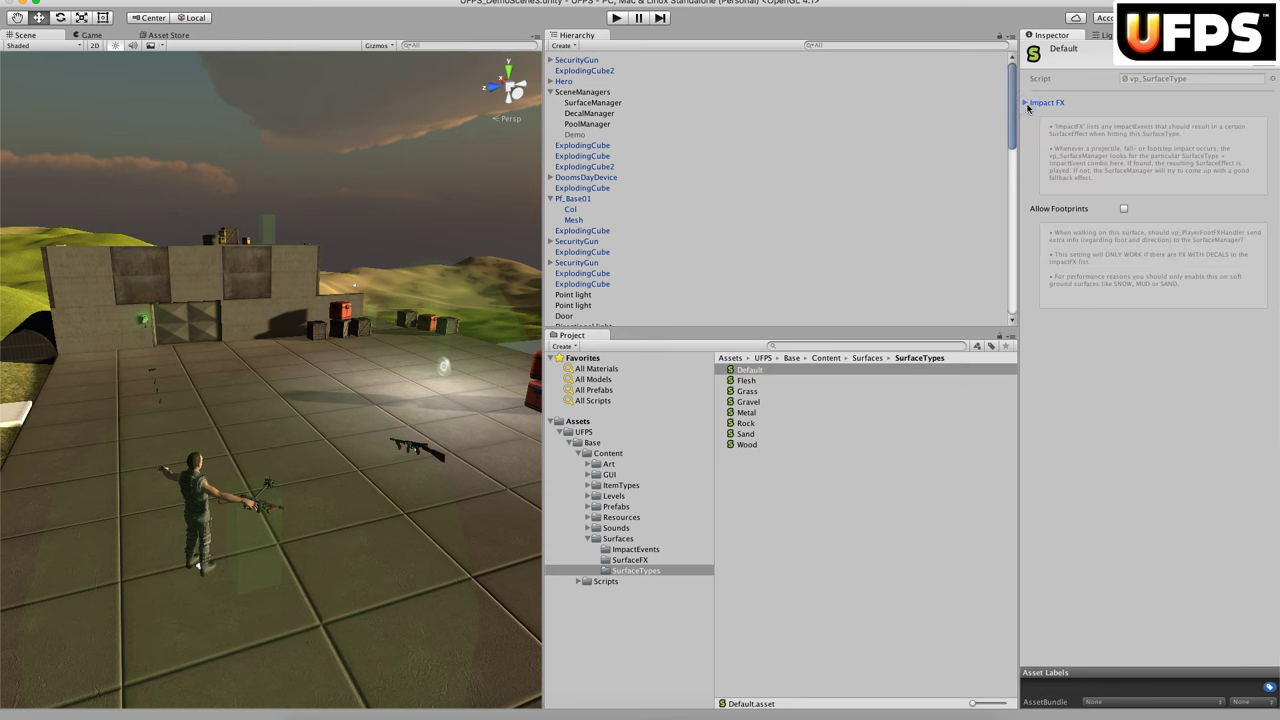
{"action": "left_click", "coordinate": [1027, 104]}
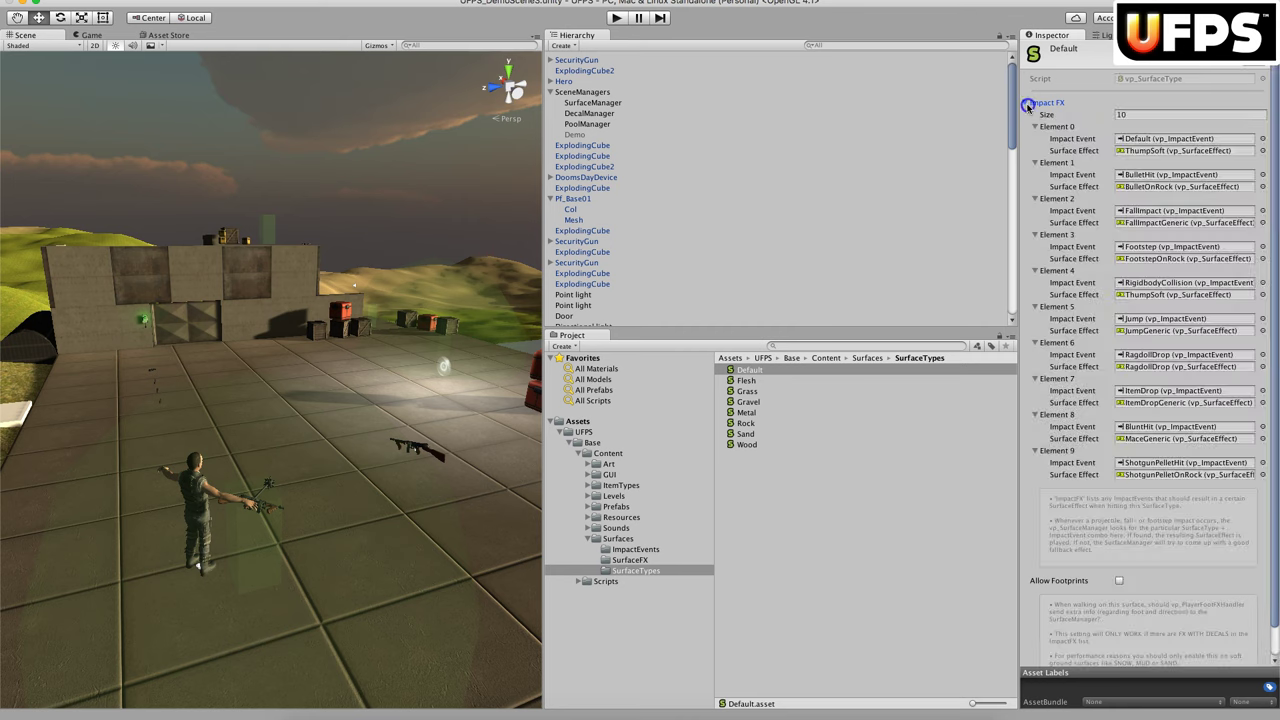
{"action": "left_click", "coordinate": [1180, 259]}
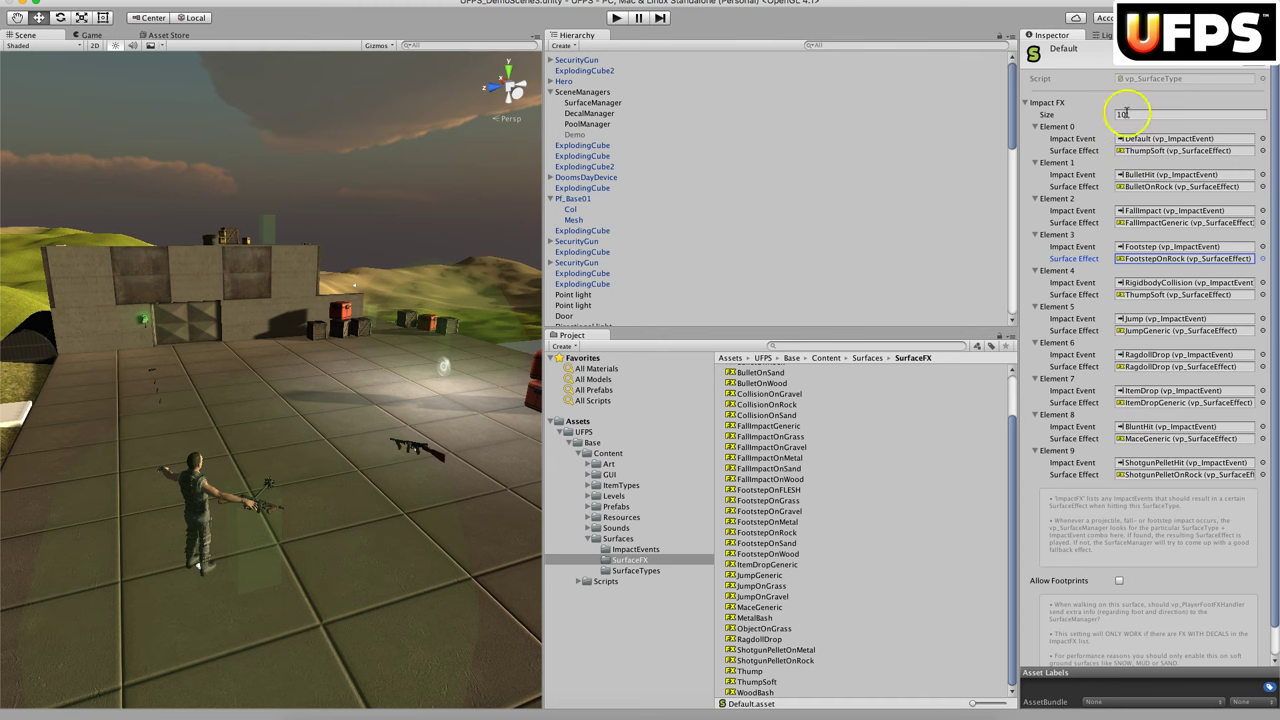
{"action": "left_click", "coordinate": [666, 571]}
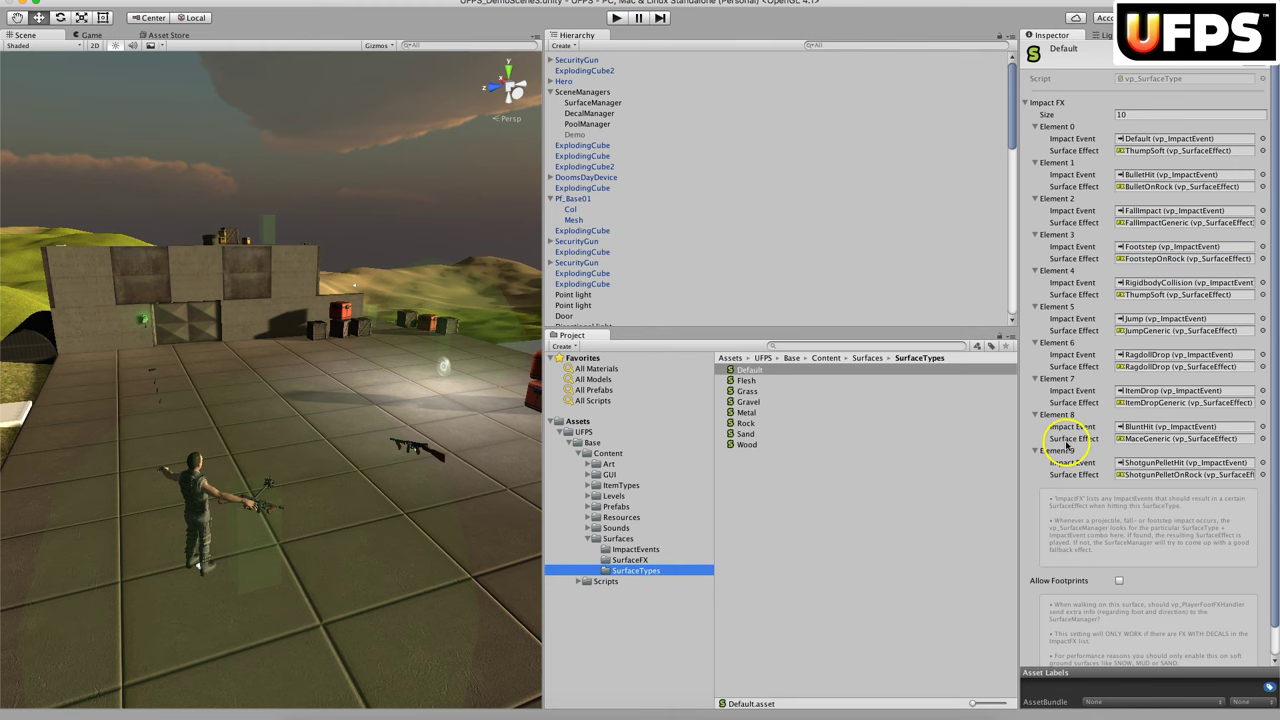
Inspect the Flesh, Gravel, Sand and Wood surface types' impact effects
{"action": "left_click", "coordinate": [748, 381]}
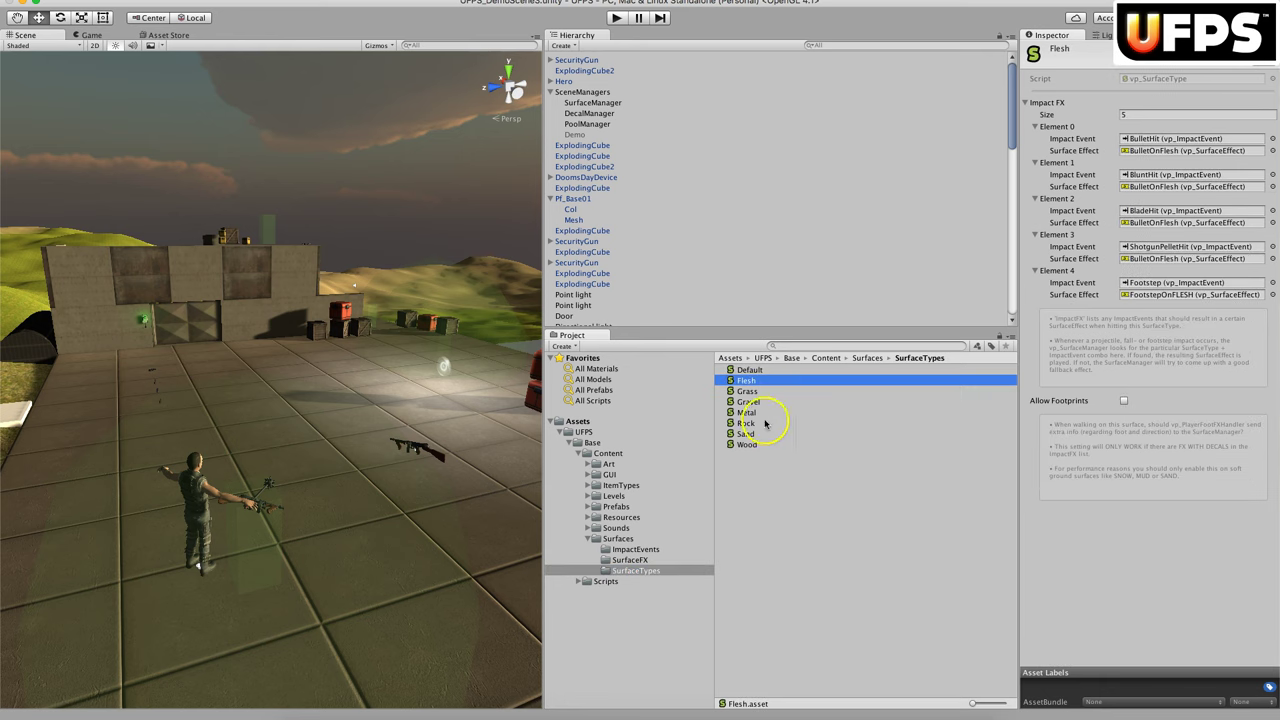
{"action": "left_click", "coordinate": [748, 402]}
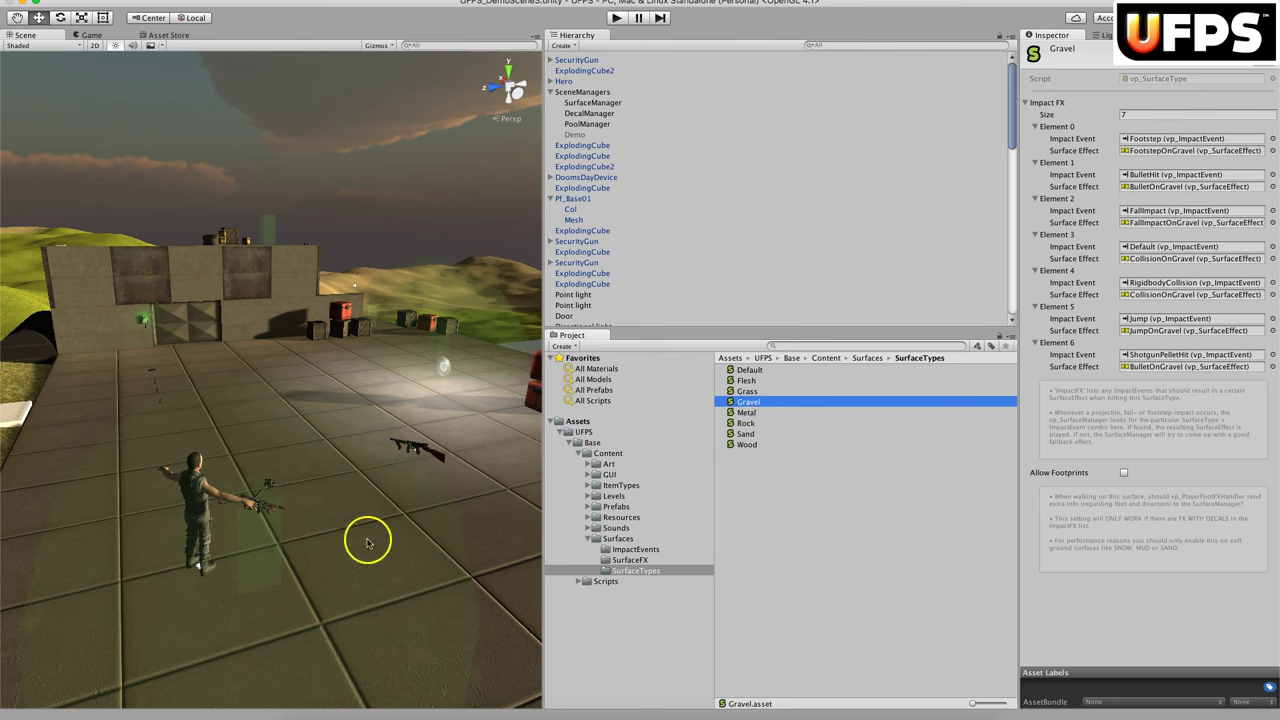
{"action": "left_click", "coordinate": [748, 434]}
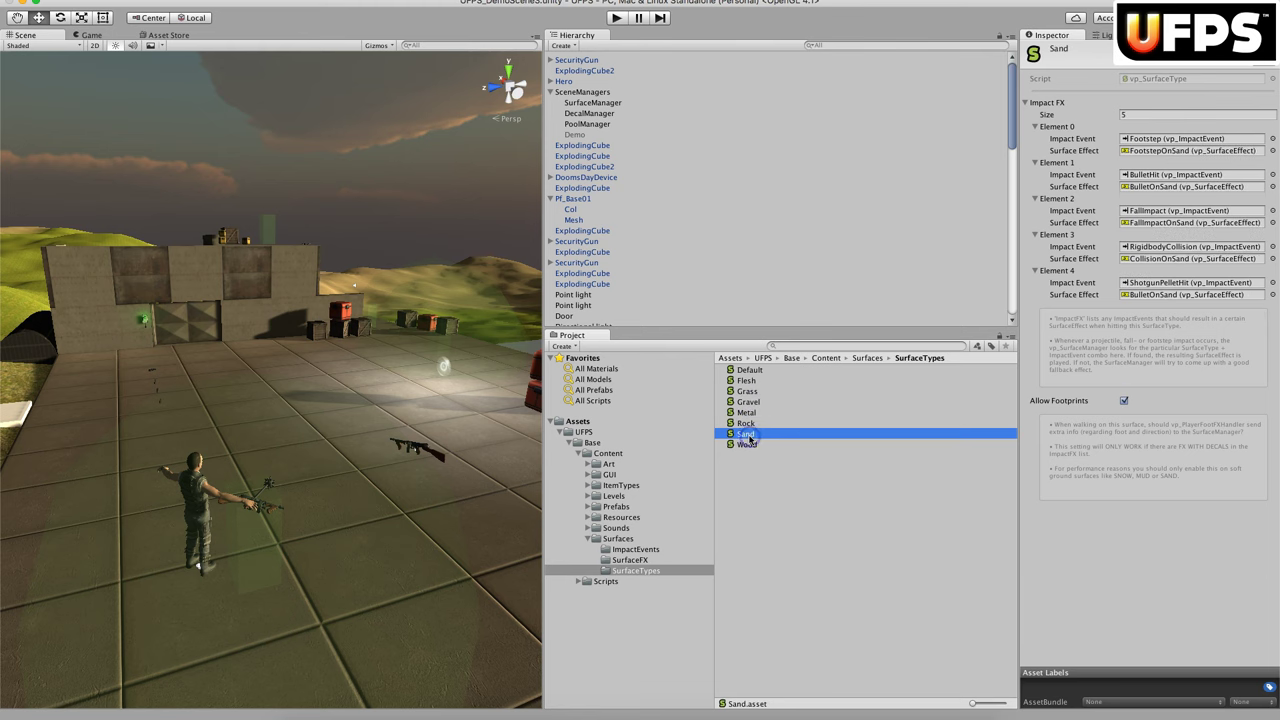
{"action": "left_click", "coordinate": [748, 445]}
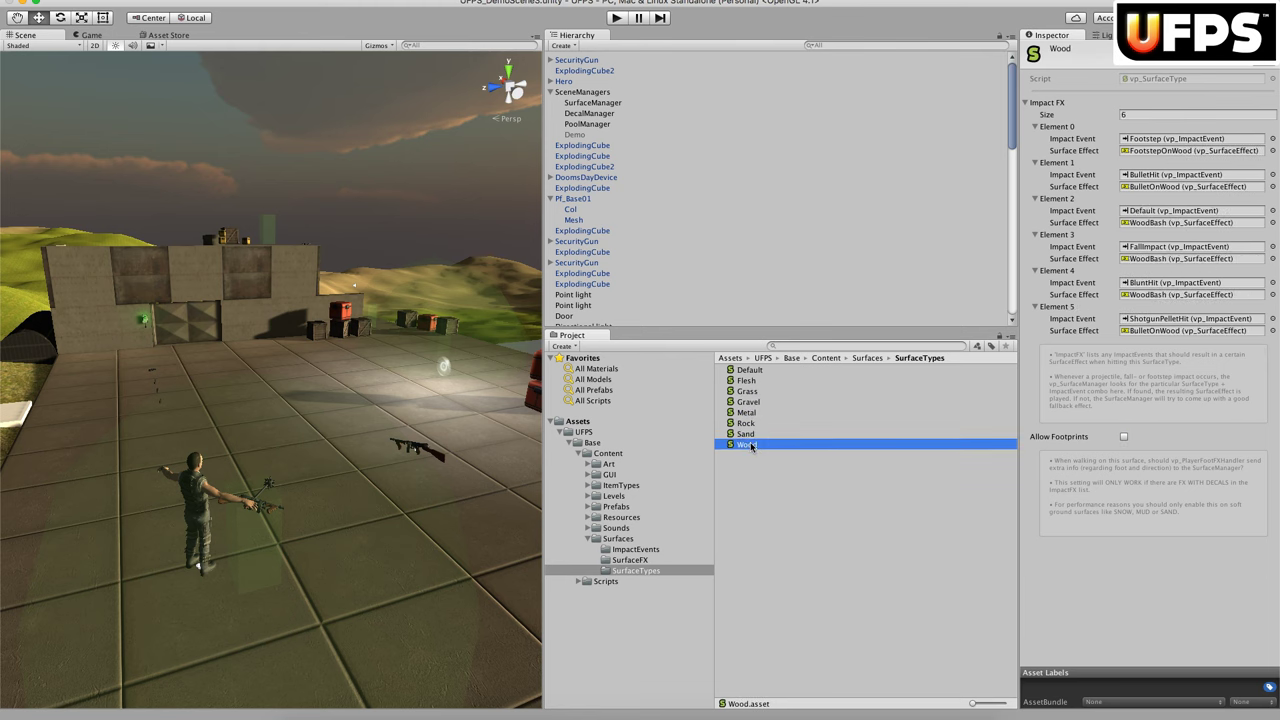
{"action": "left_click", "coordinate": [751, 437]}
{"action": "left_click", "coordinate": [1097, 401]}
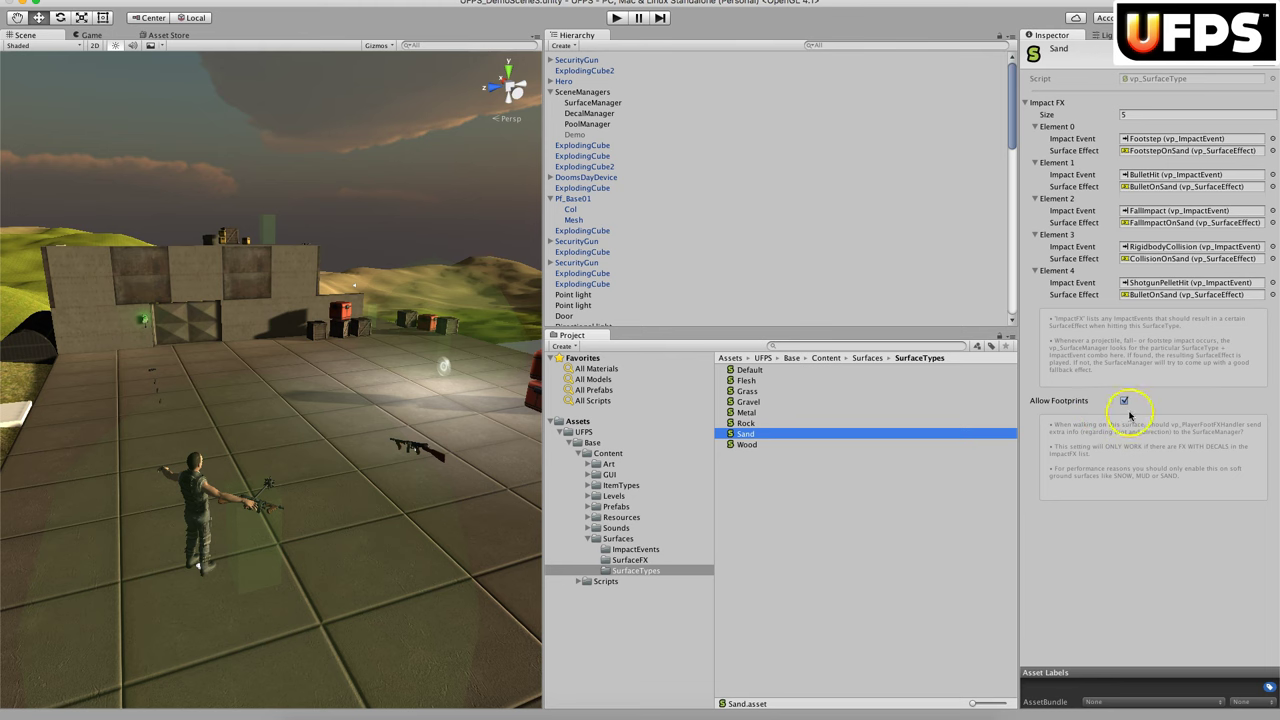
Review Wood, Rock, Metal, Gravel, Grass and Flesh, ending on Default's ten Impact FX entries
{"action": "left_click", "coordinate": [750, 445]}
{"action": "left_click", "coordinate": [751, 424]}
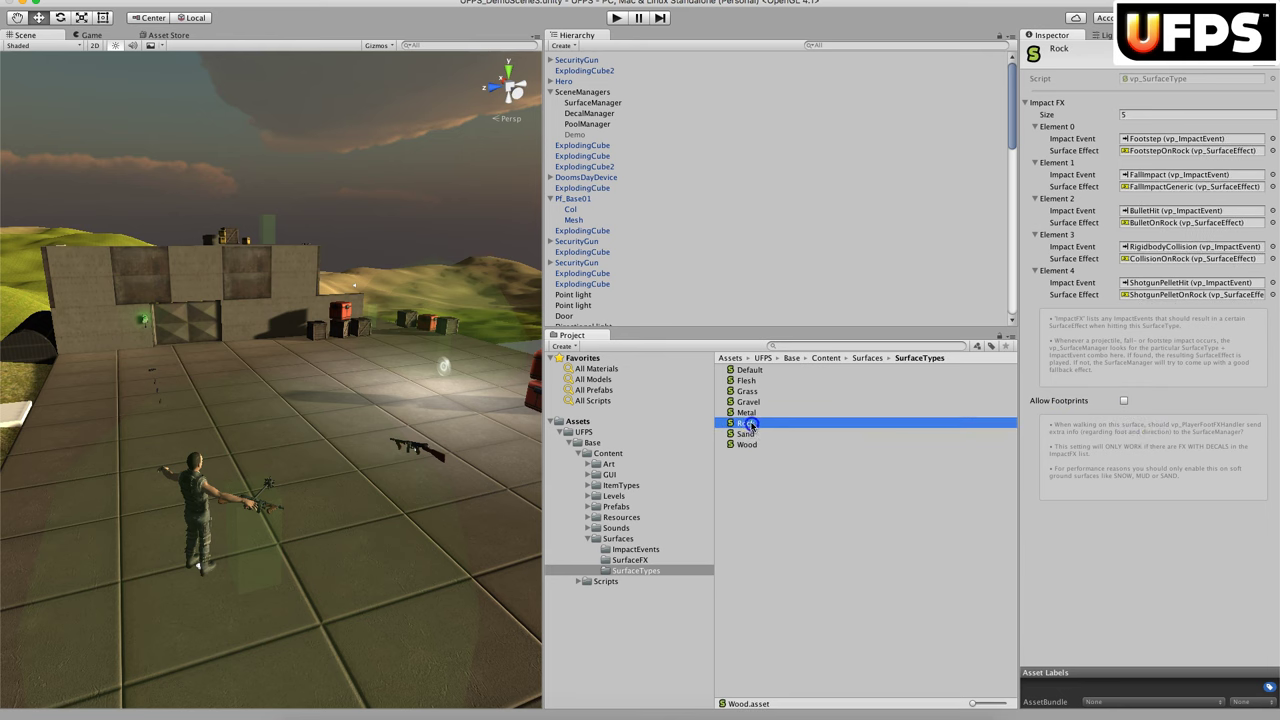
{"action": "left_click", "coordinate": [750, 413]}
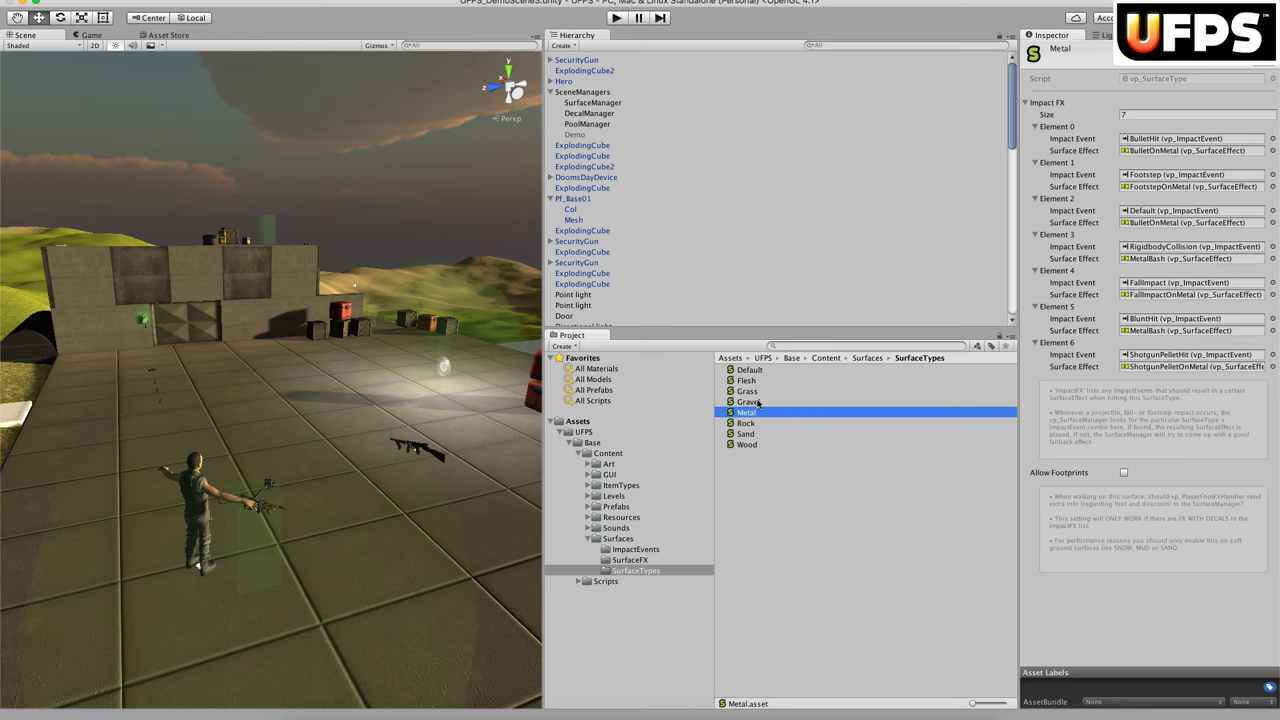
{"action": "left_click", "coordinate": [750, 402]}
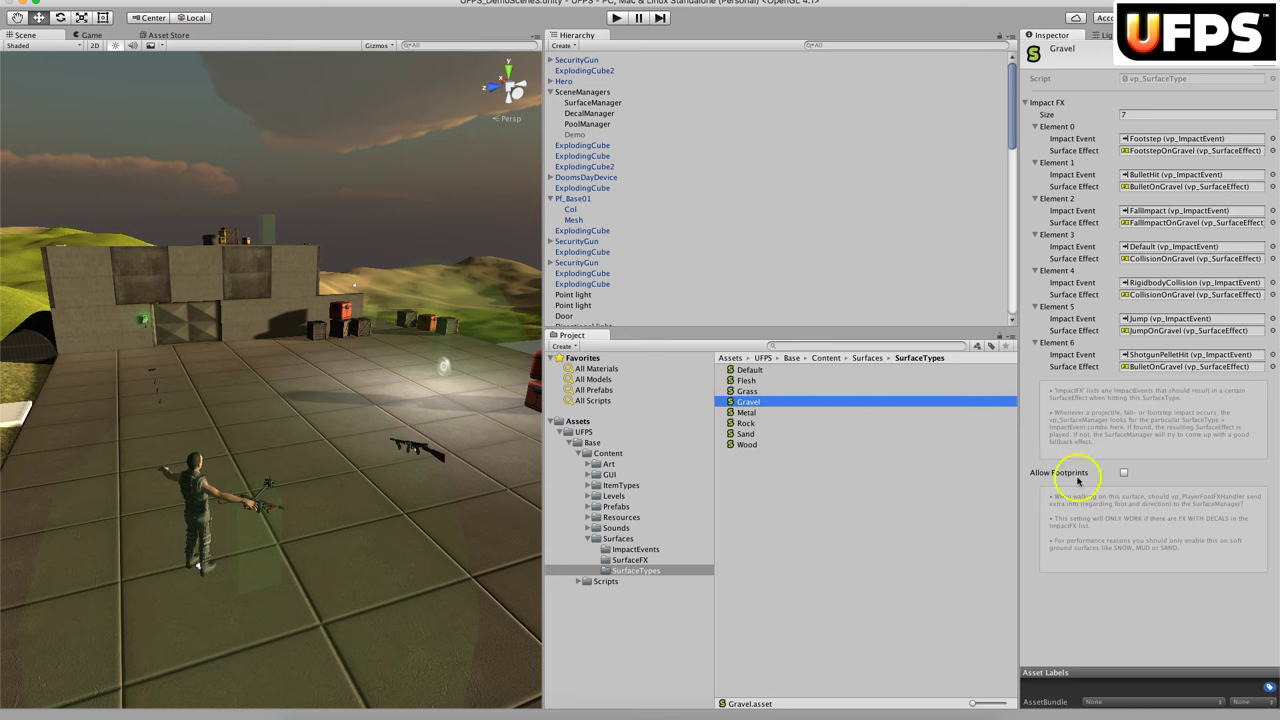
{"action": "left_click", "coordinate": [748, 391]}
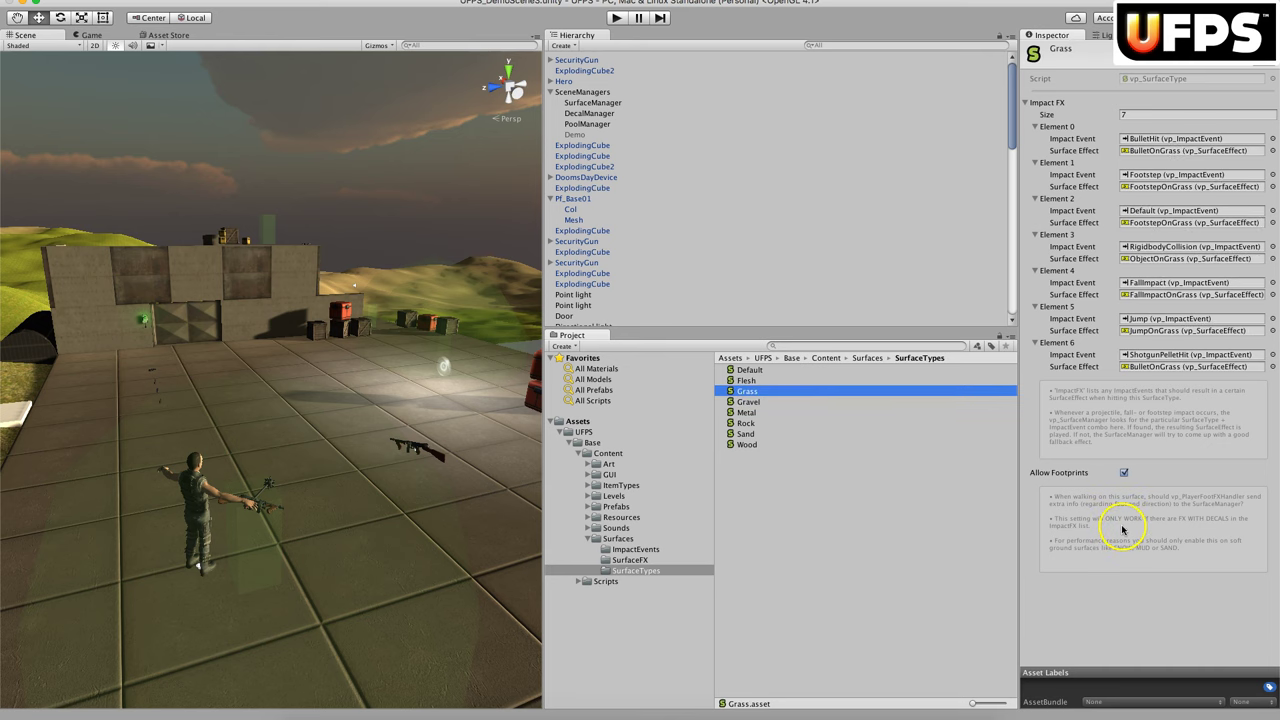
{"action": "left_click", "coordinate": [752, 381]}
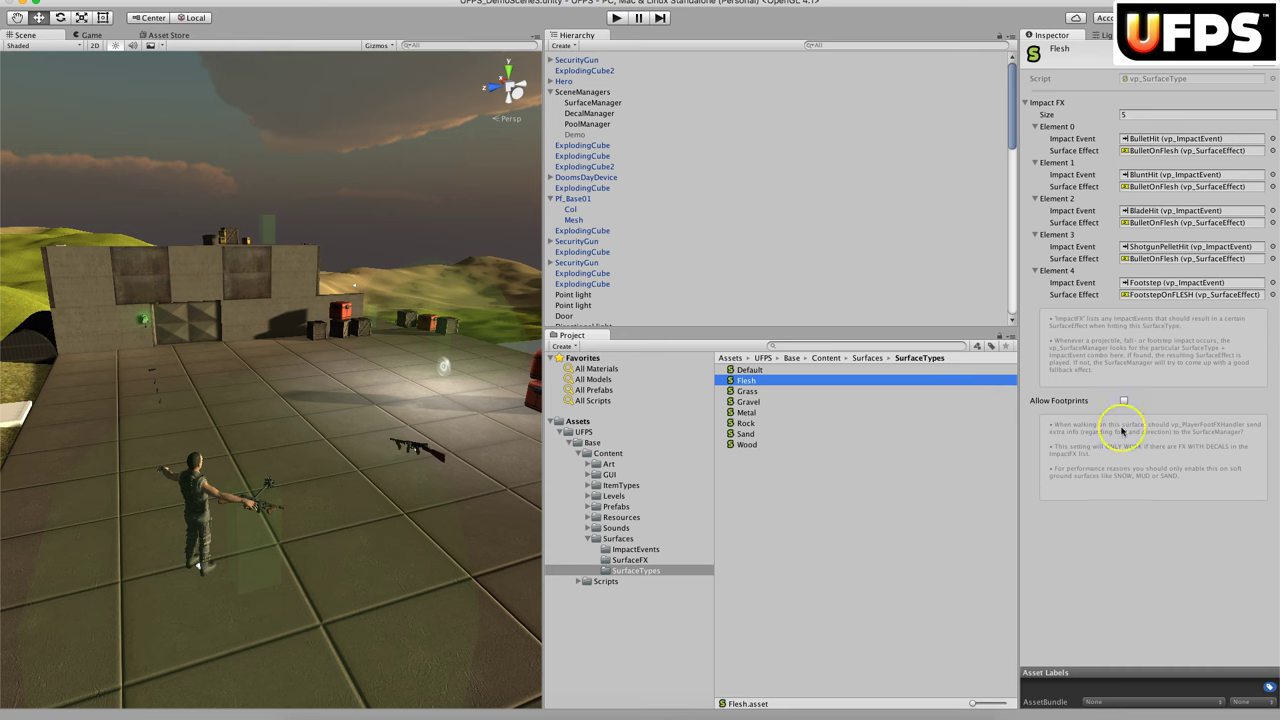
{"action": "left_click", "coordinate": [749, 370]}
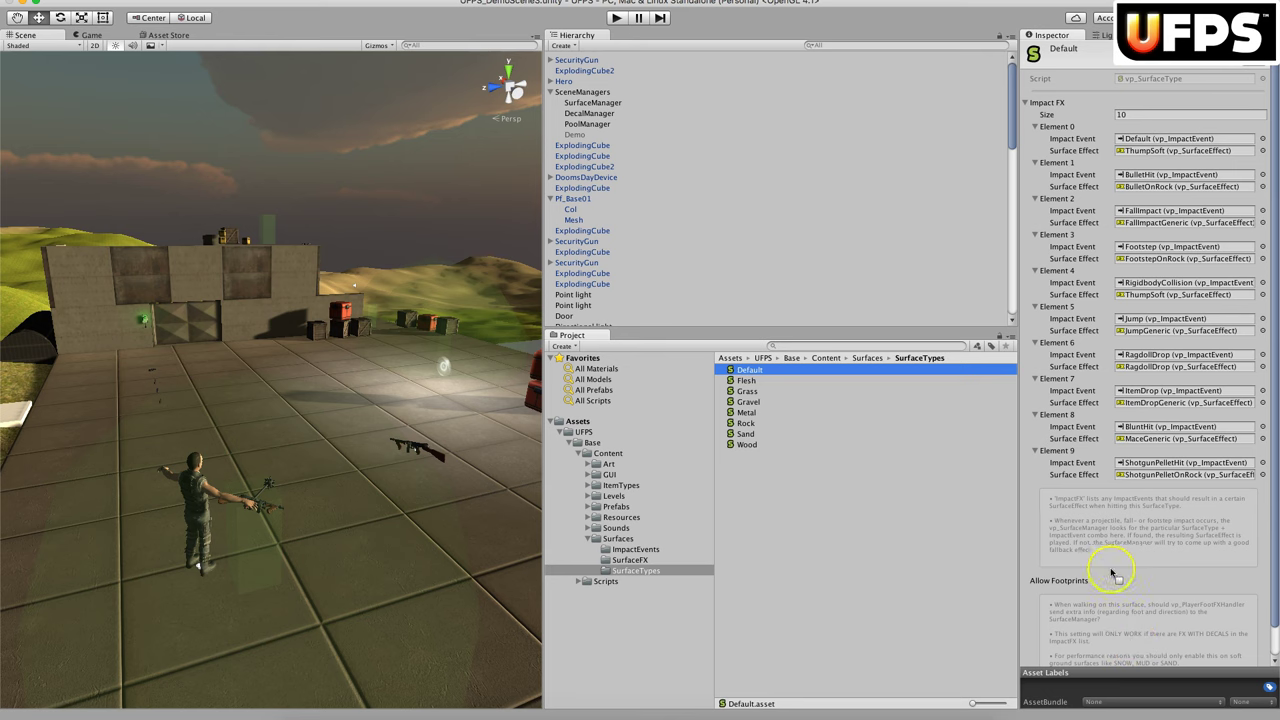
Select SceneManagers, then PoolManager, then DecalManager to show its 100-total, 20-weathered decal limits
{"action": "left_click", "coordinate": [582, 92]}
{"action": "left_click", "coordinate": [597, 123]}
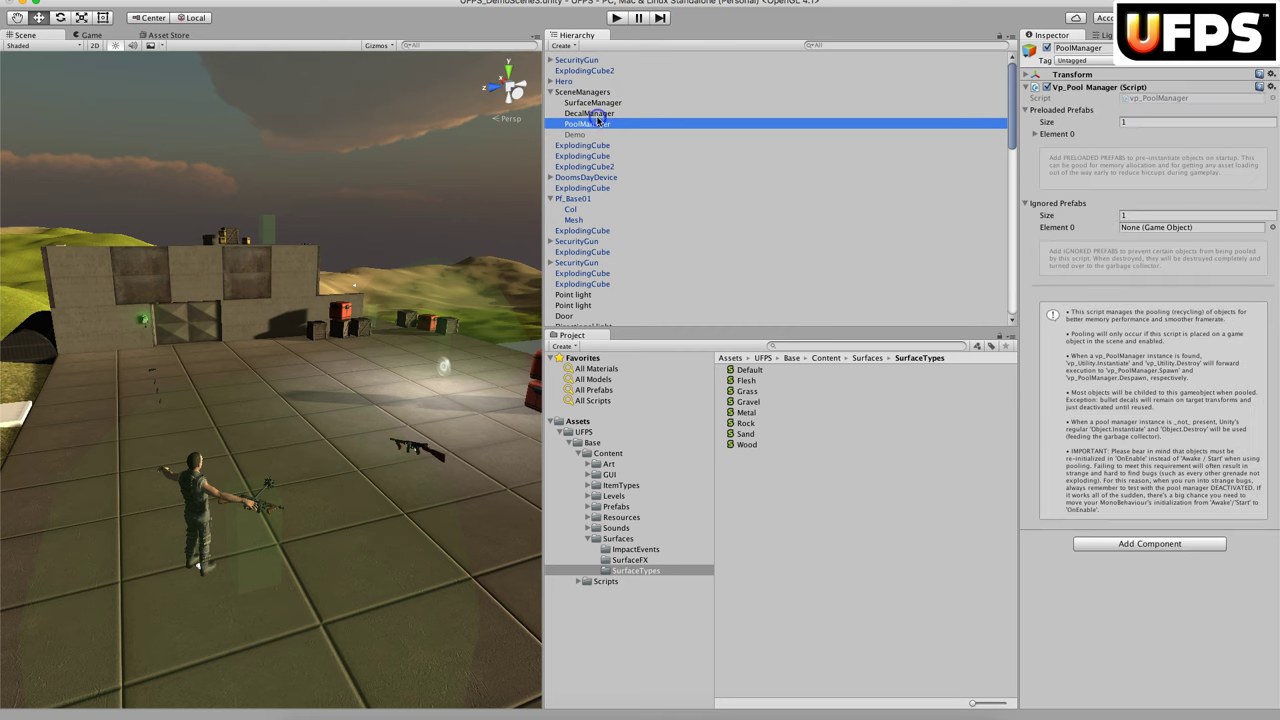
{"action": "left_click", "coordinate": [592, 113]}
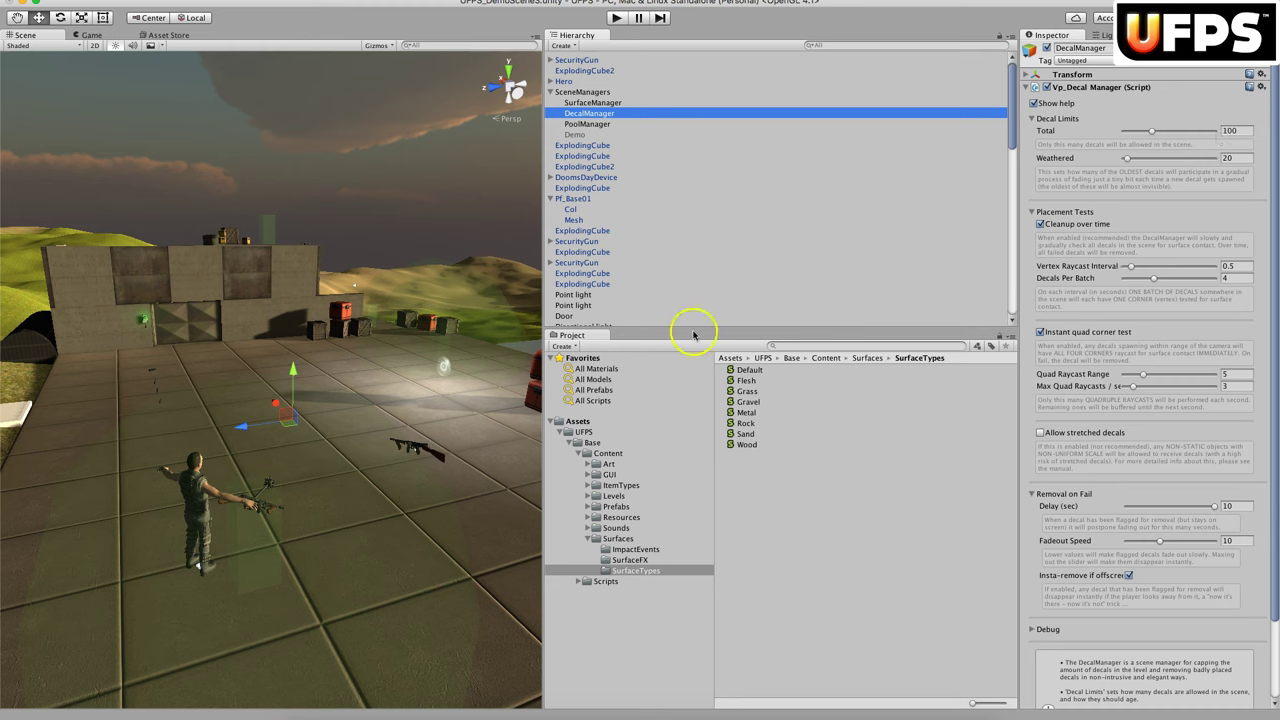
Collapse DecalManager's Decal Limits and Placement Tests foldouts, then select SurfaceManager above it
{"action": "left_click", "coordinate": [1036, 120]}
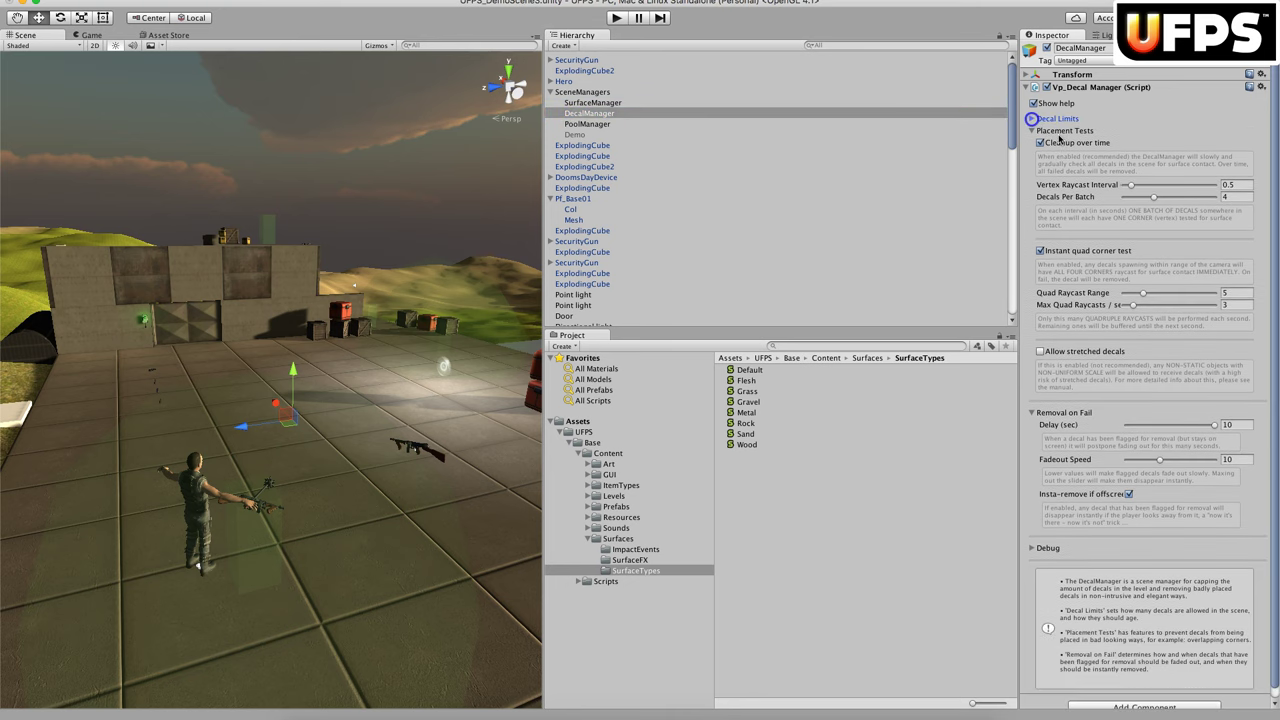
{"action": "left_click", "coordinate": [1033, 131]}
{"action": "left_click", "coordinate": [1033, 131]}
{"action": "left_click", "coordinate": [1031, 132]}
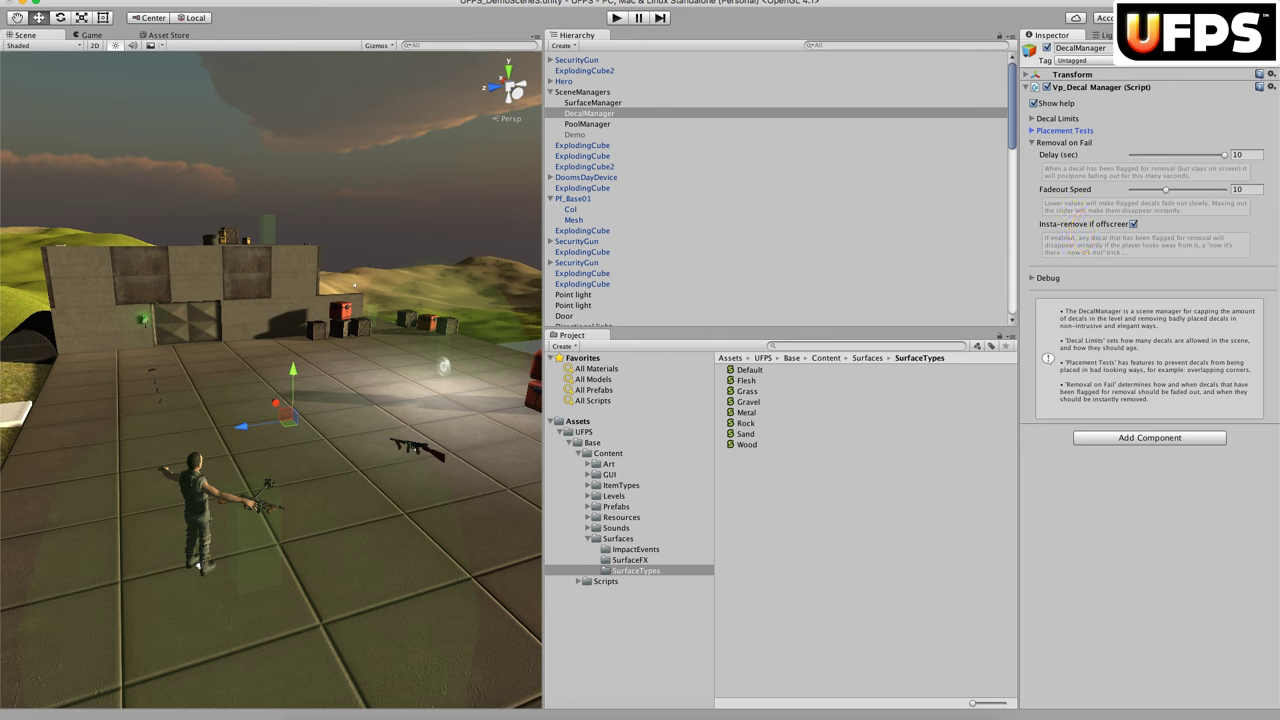
{"action": "key", "text": "Up"}
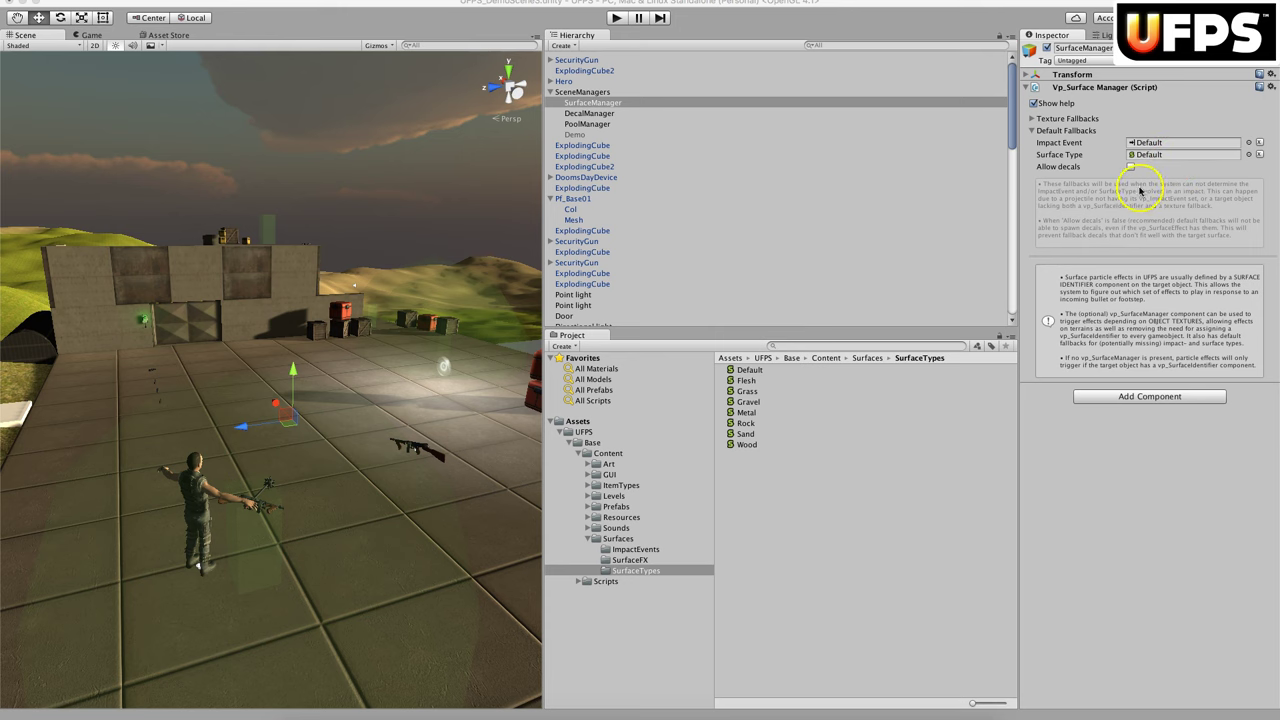
Expand SurfaceManager's Texture Fallbacks and the Metal fallback group's details
{"action": "left_click", "coordinate": [1034, 121]}
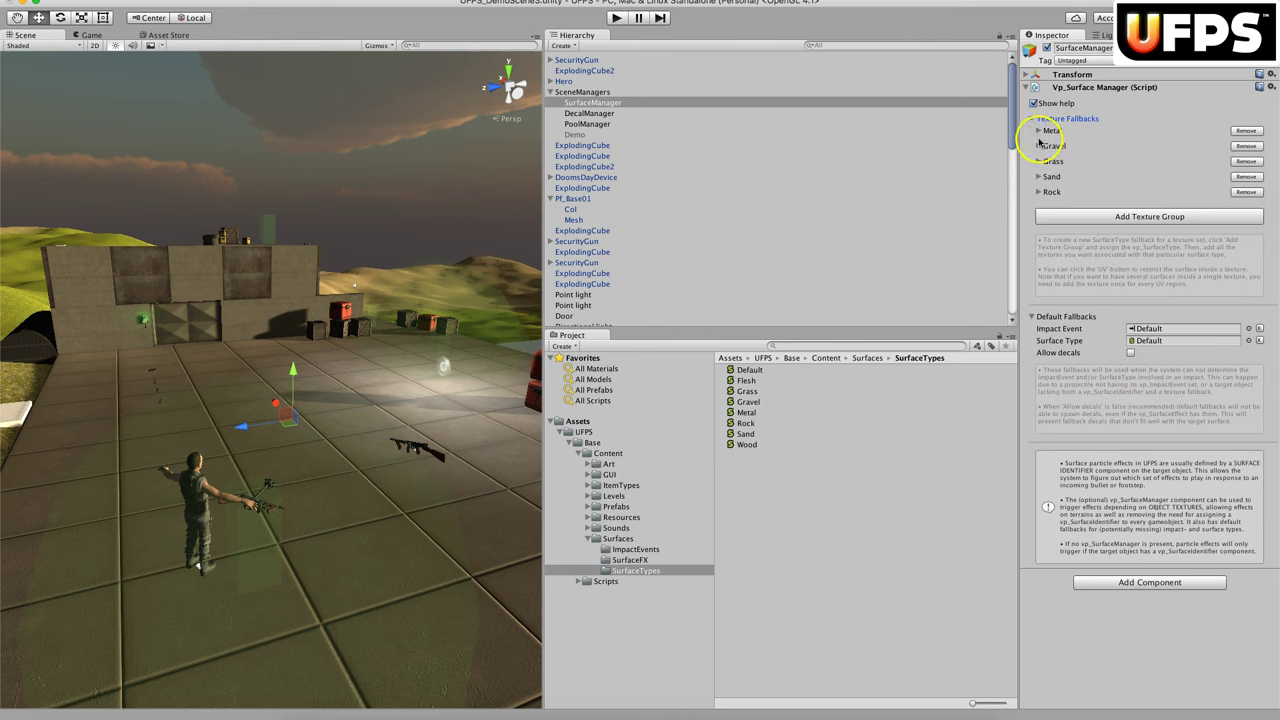
{"action": "left_click", "coordinate": [1040, 131]}
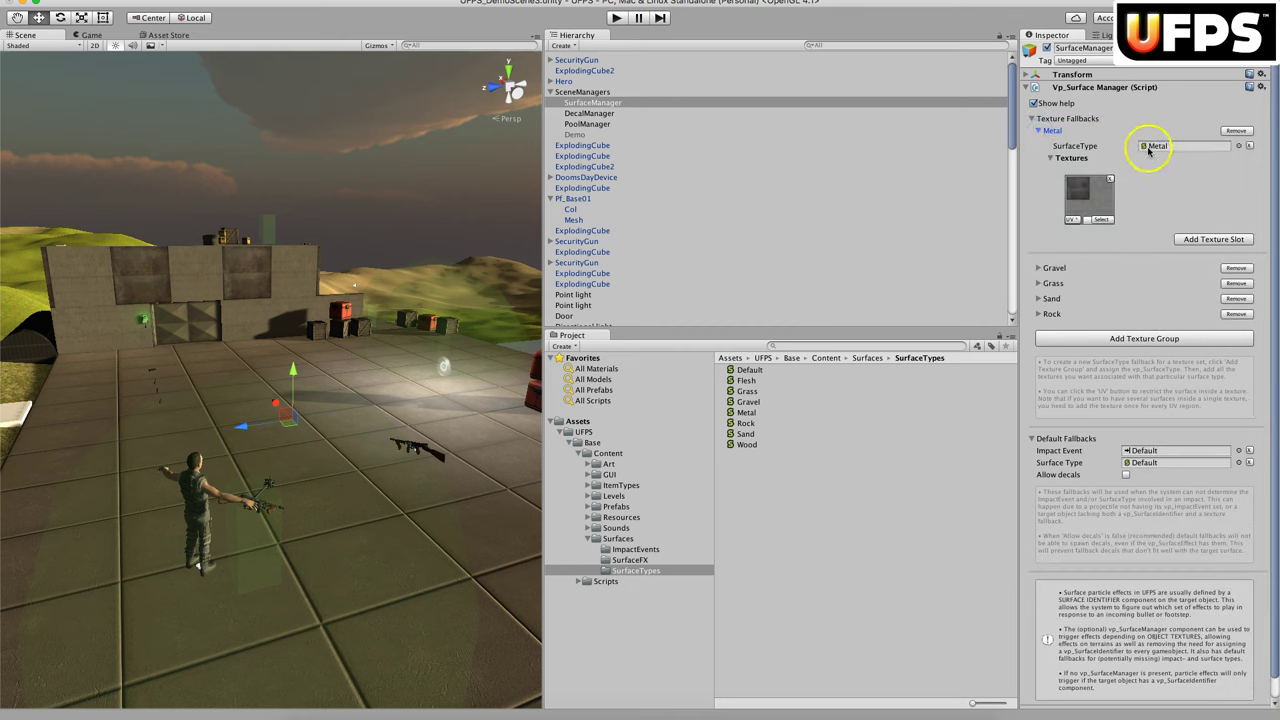
{"action": "left_click", "coordinate": [1131, 186]}
Add a sixth texture fallback group and open its surface type picker
{"action": "left_click", "coordinate": [1137, 339]}
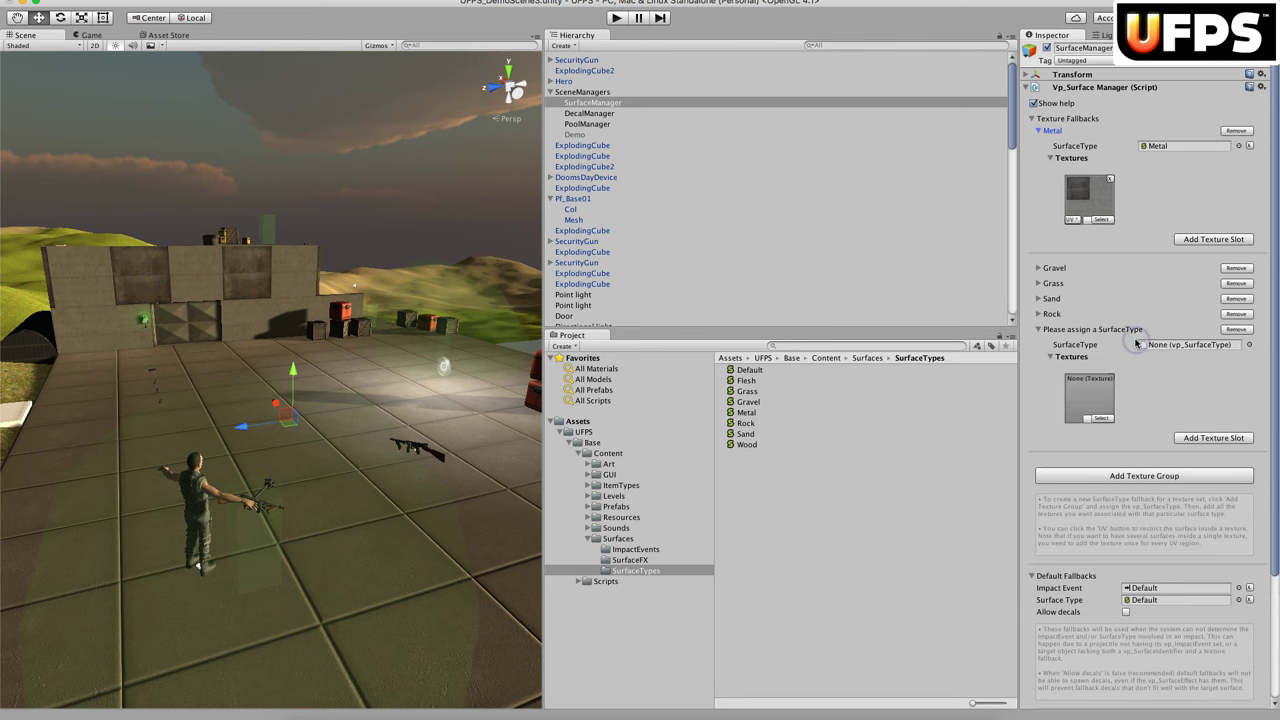
{"action": "left_click", "coordinate": [1188, 346]}
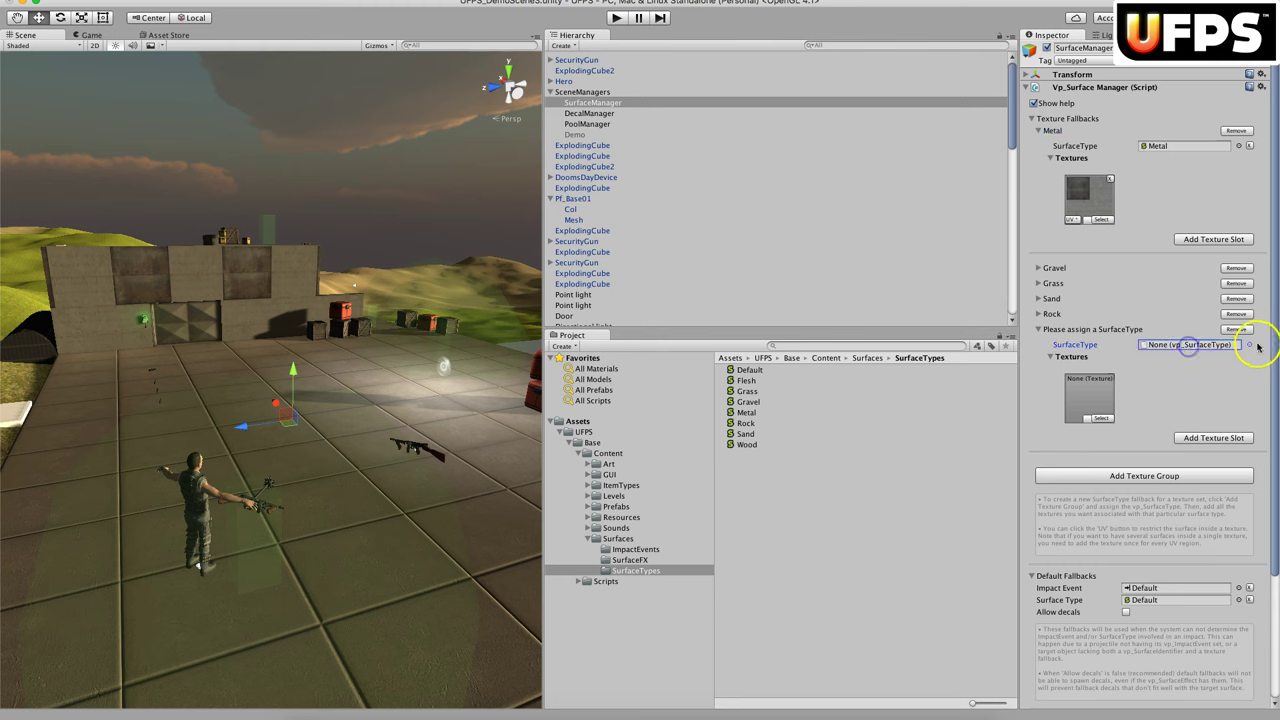
{"action": "left_click", "coordinate": [1249, 345]}
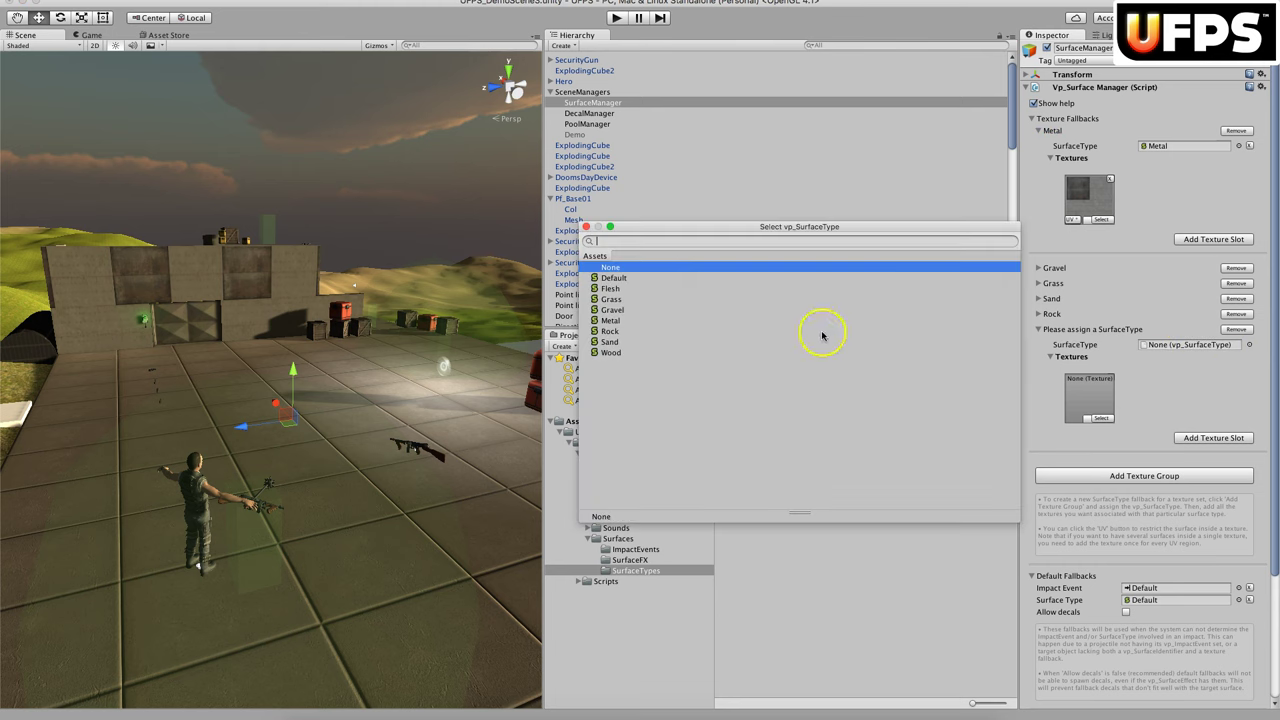
Set the sixth fallback group to the Flesh surface type with the Arm_Diffuse texture, then select Flesh in Project
{"action": "left_click", "coordinate": [610, 288]}
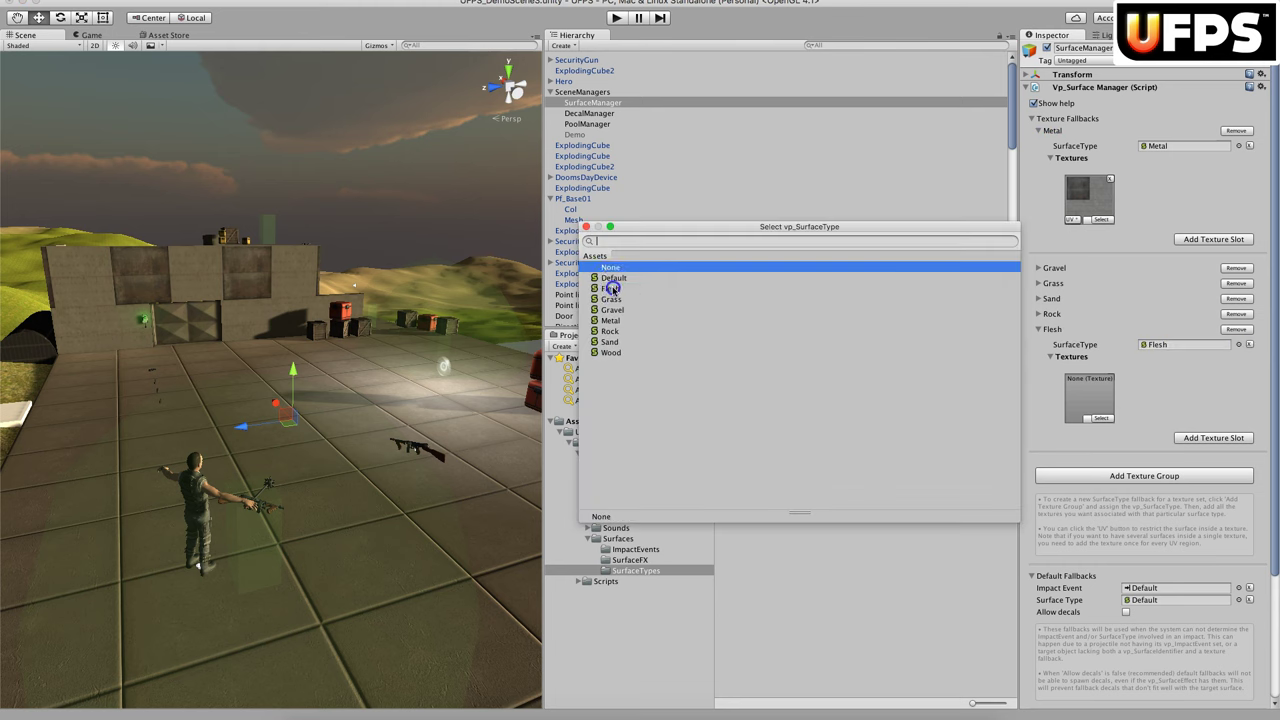
{"action": "left_click", "coordinate": [586, 227]}
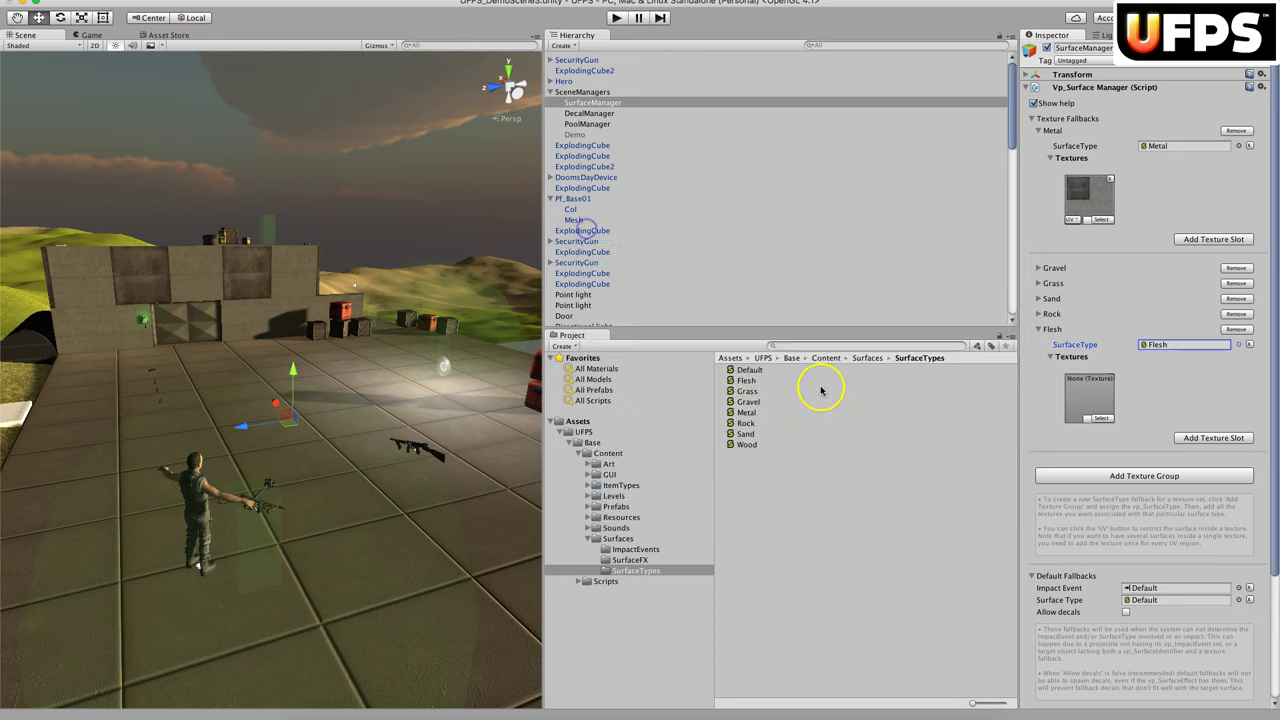
{"action": "left_click", "coordinate": [1100, 418]}
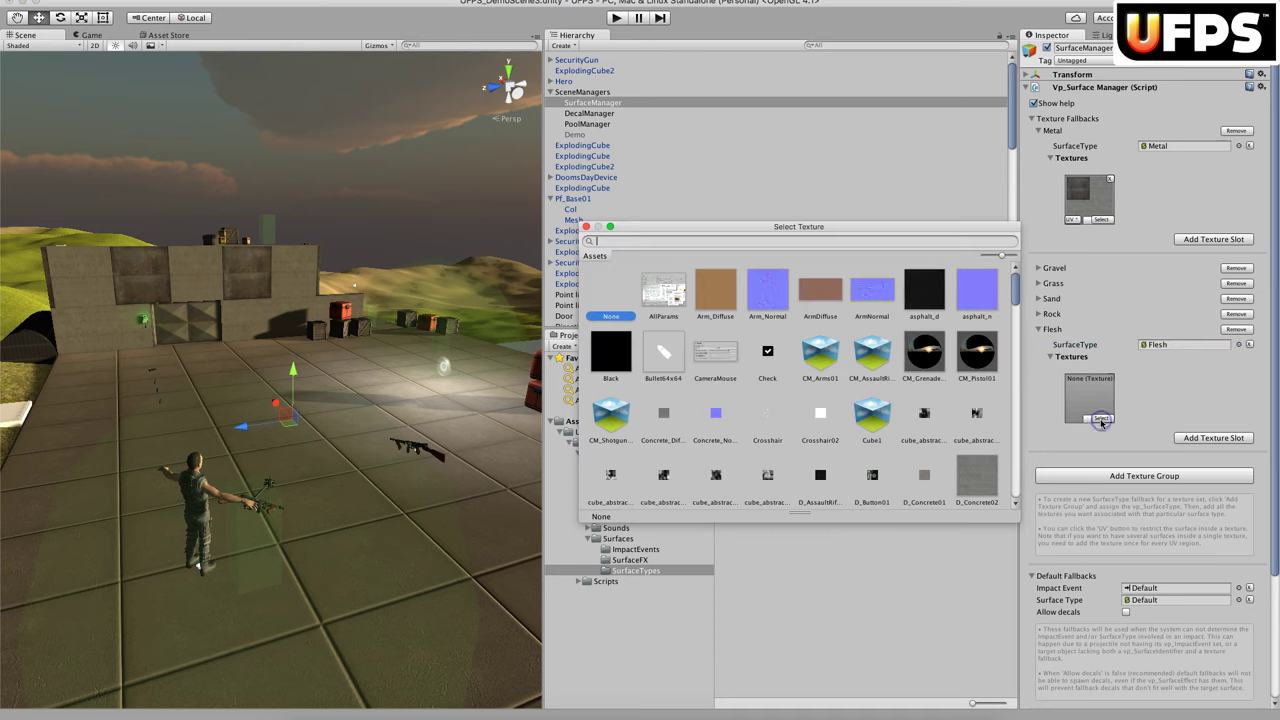
{"action": "left_click", "coordinate": [715, 289]}
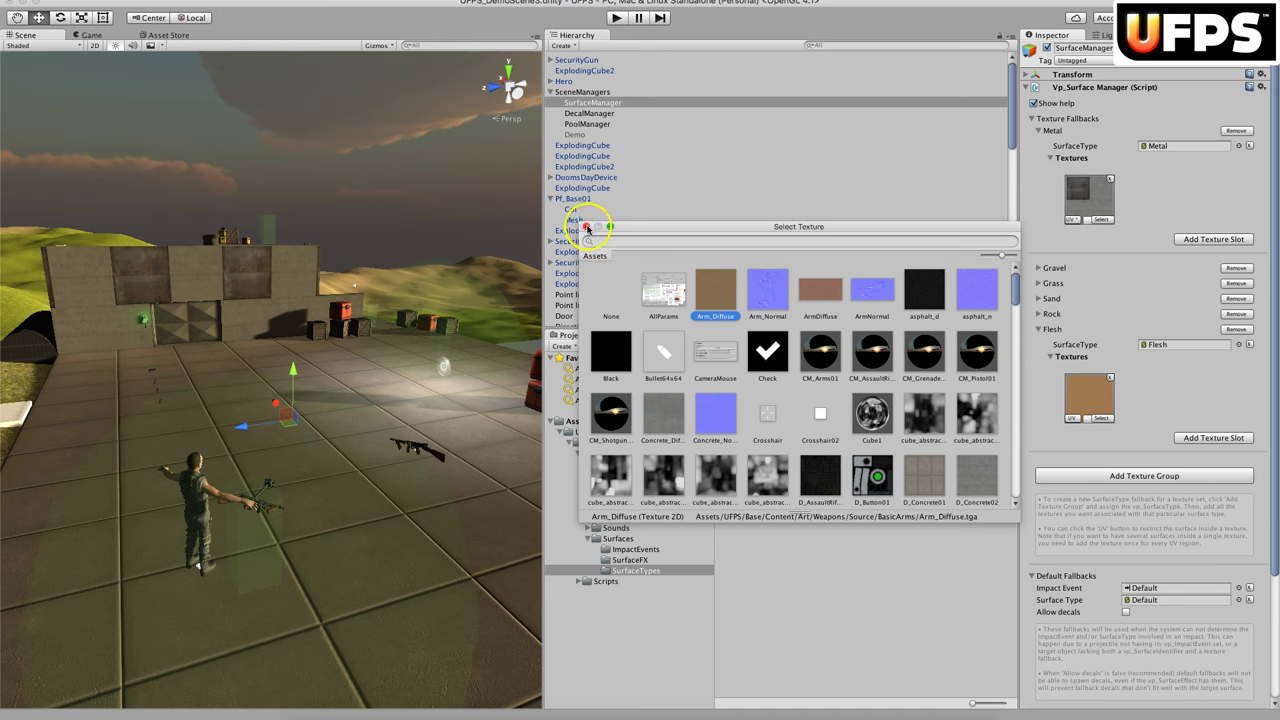
{"action": "left_click", "coordinate": [586, 227]}
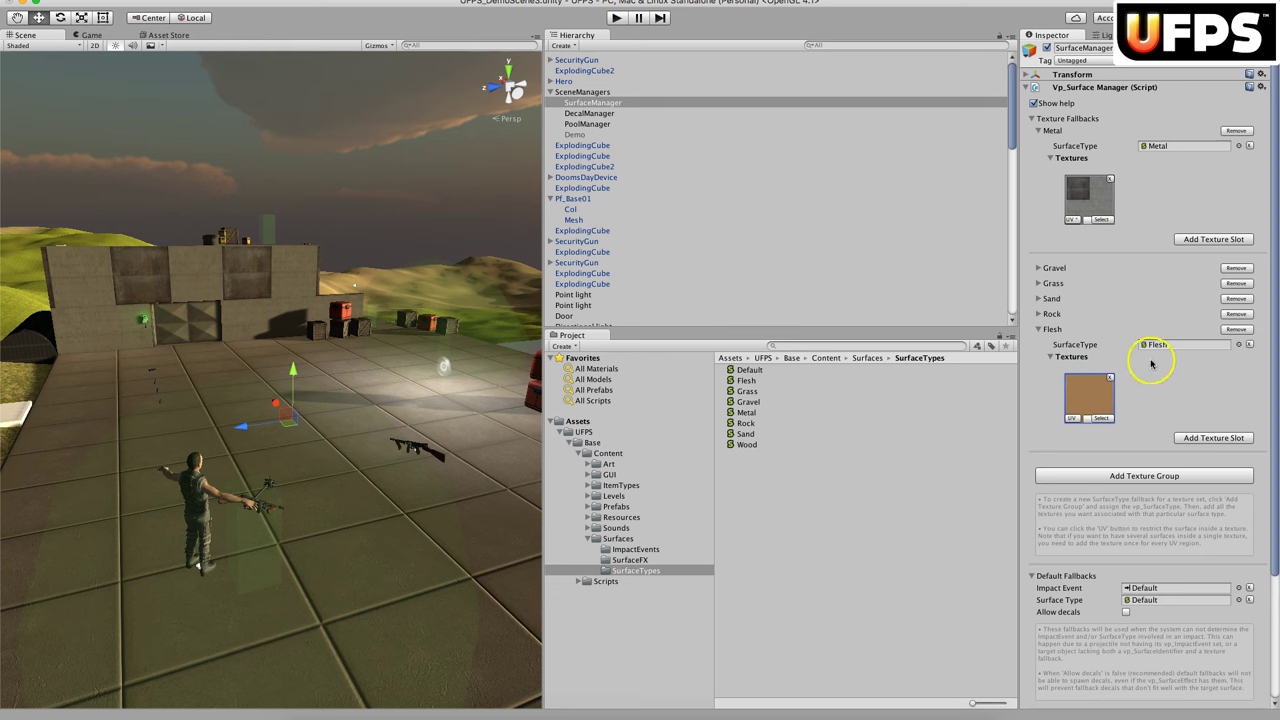
{"action": "left_click", "coordinate": [746, 381]}
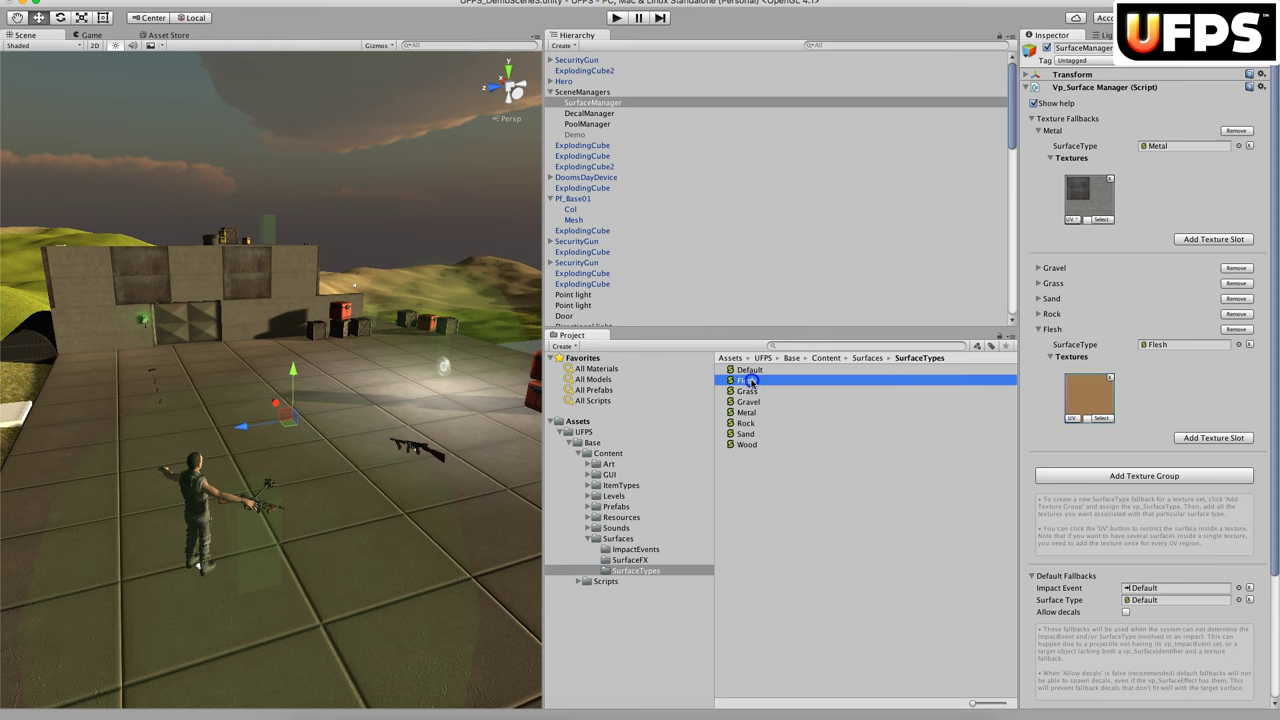